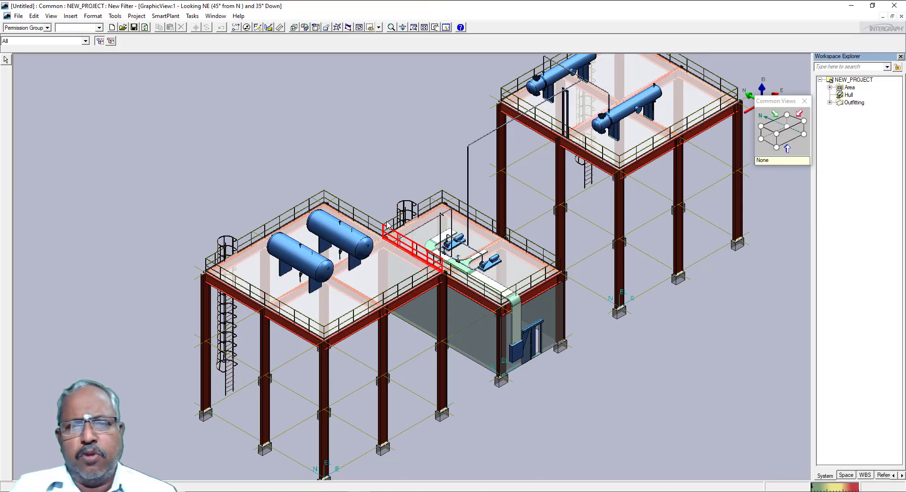
Step: Zoom in and out over the two equipment platforms and their linking structure
{"action": "scroll", "coordinate": [387, 224], "scroll_direction": "down", "scroll_amount": 3}
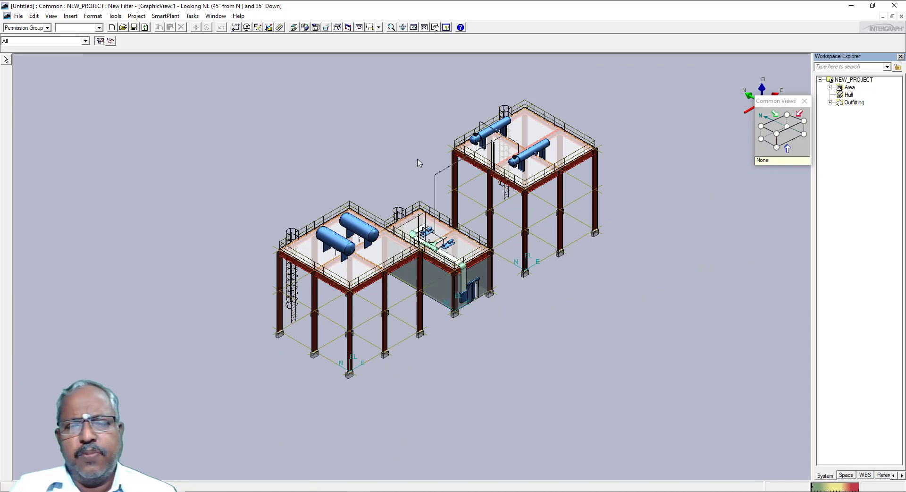
{"action": "scroll", "coordinate": [419, 163], "scroll_direction": "up", "scroll_amount": 1}
{"action": "scroll", "coordinate": [418, 163], "scroll_direction": "up", "scroll_amount": 3}
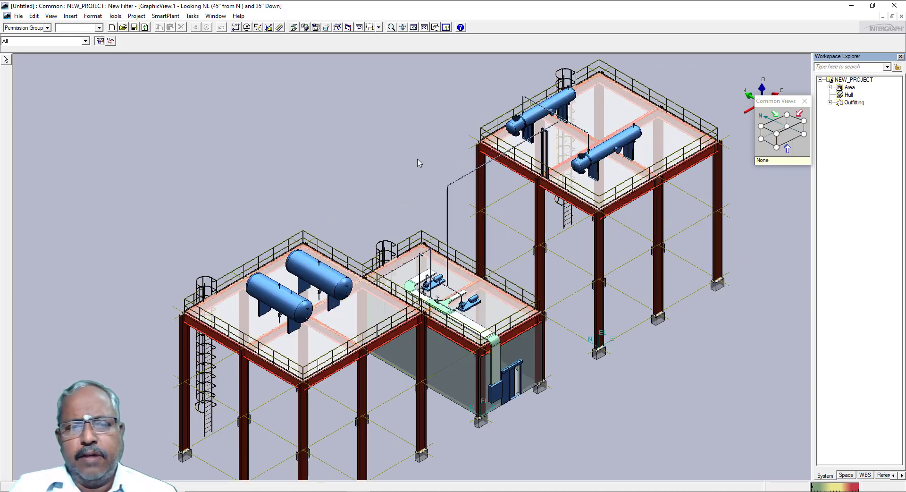
{"action": "scroll", "coordinate": [418, 163], "scroll_direction": "down", "scroll_amount": 1}
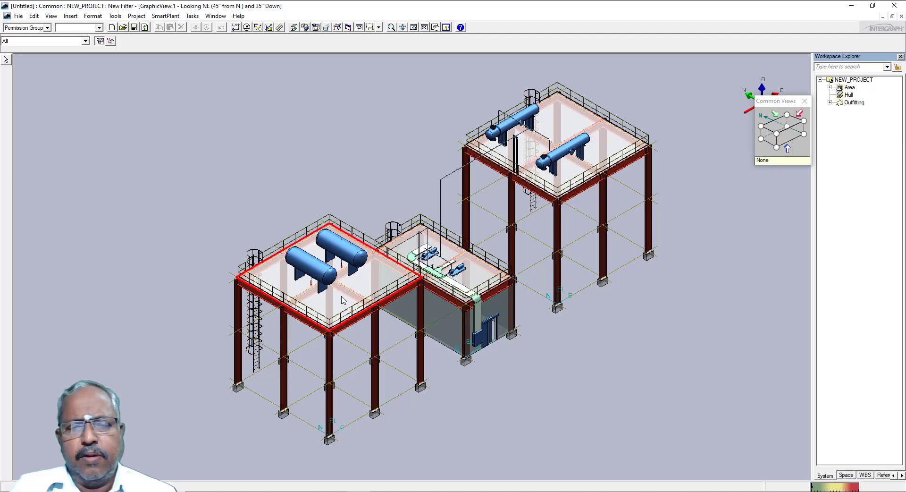
{"action": "scroll", "coordinate": [343, 300], "scroll_direction": "up", "scroll_amount": 1}
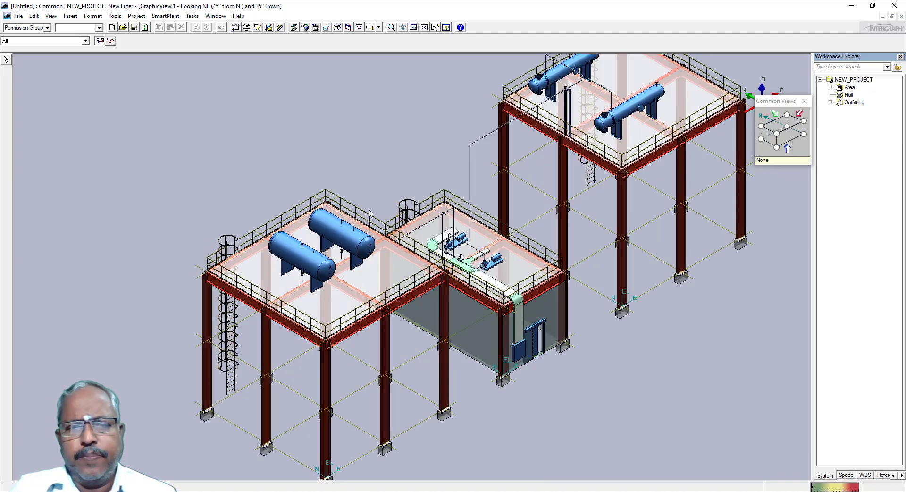
{"action": "scroll", "coordinate": [369, 213], "scroll_direction": "up", "scroll_amount": 1}
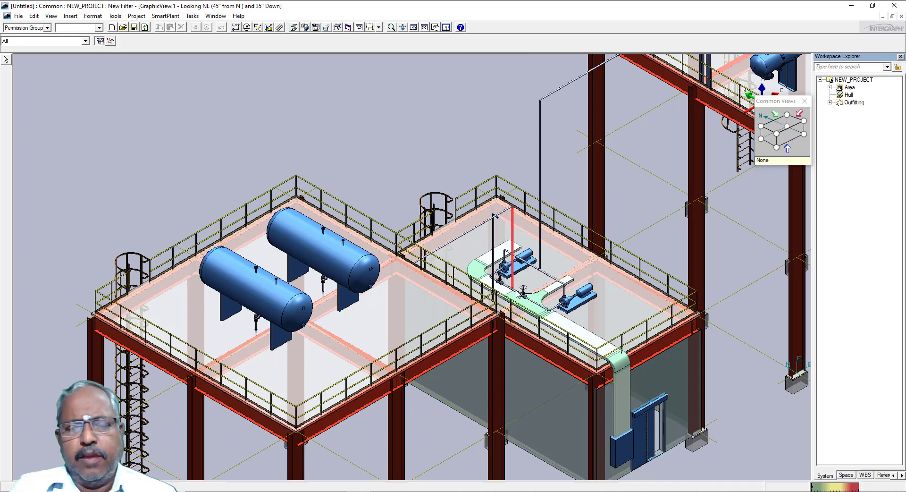
{"action": "scroll", "coordinate": [517, 294], "scroll_direction": "down", "scroll_amount": 1}
{"action": "scroll", "coordinate": [518, 279], "scroll_direction": "down", "scroll_amount": 1}
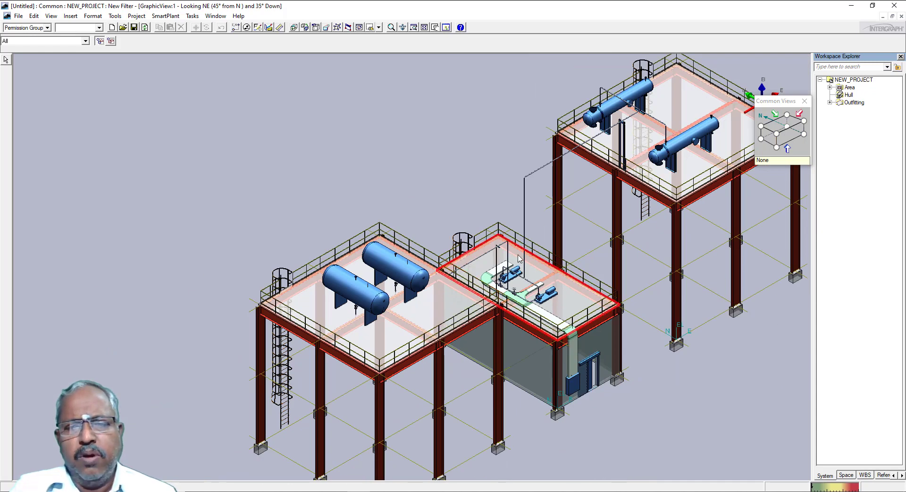
{"action": "scroll", "coordinate": [421, 242], "scroll_direction": "up", "scroll_amount": 1}
{"action": "scroll", "coordinate": [421, 242], "scroll_direction": "down", "scroll_amount": 1}
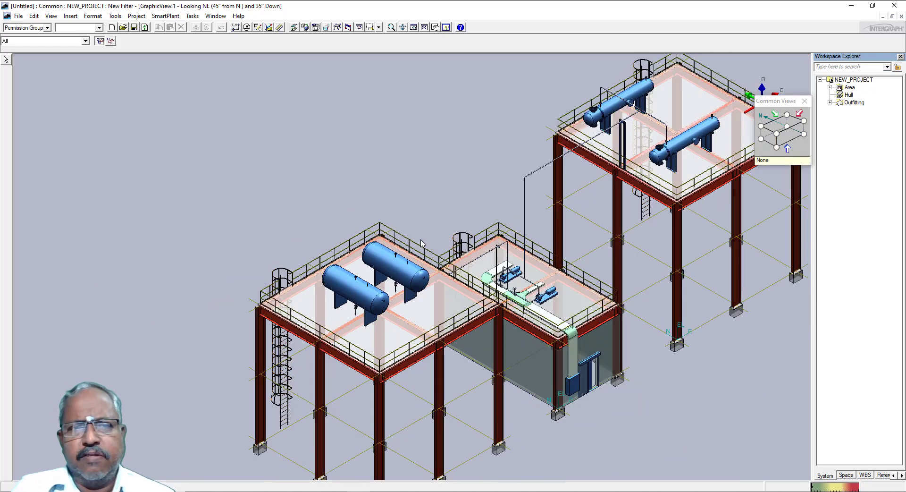
Step: Switch to the Structure task
{"action": "left_click", "coordinate": [192, 16]}
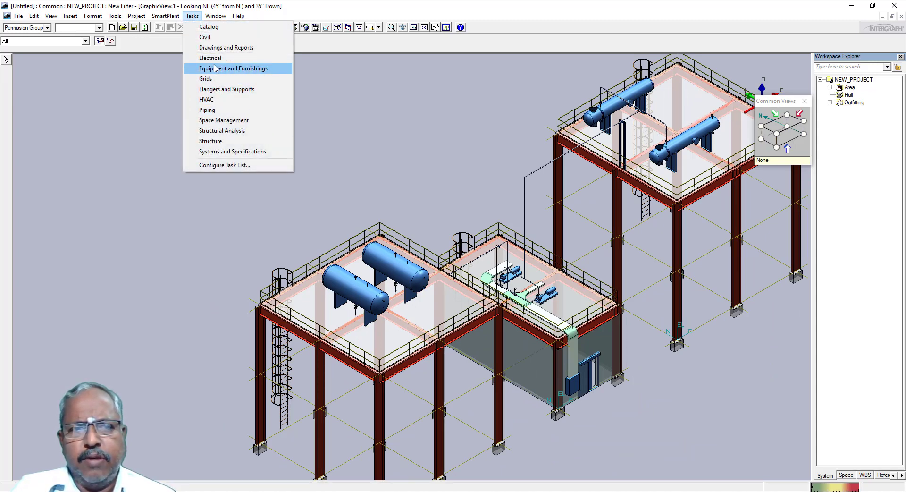
{"action": "left_click", "coordinate": [207, 140]}
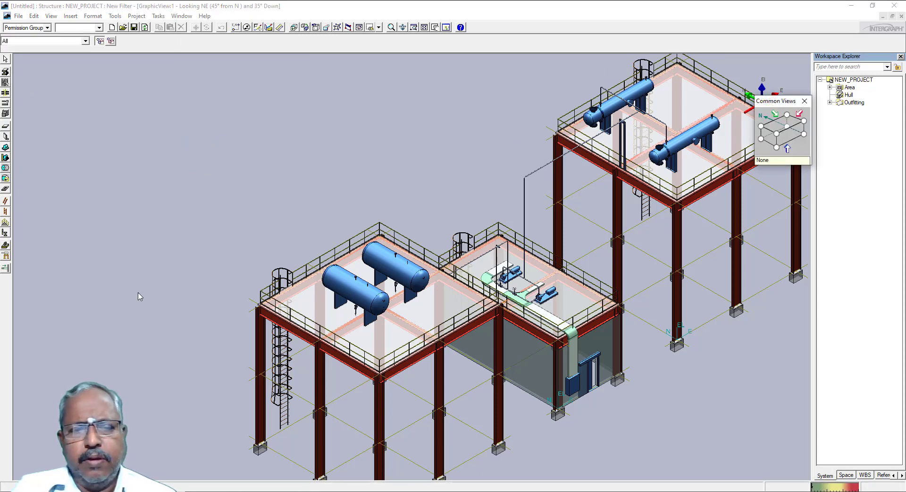
{"action": "scroll", "coordinate": [273, 370], "scroll_direction": "up", "scroll_amount": 3}
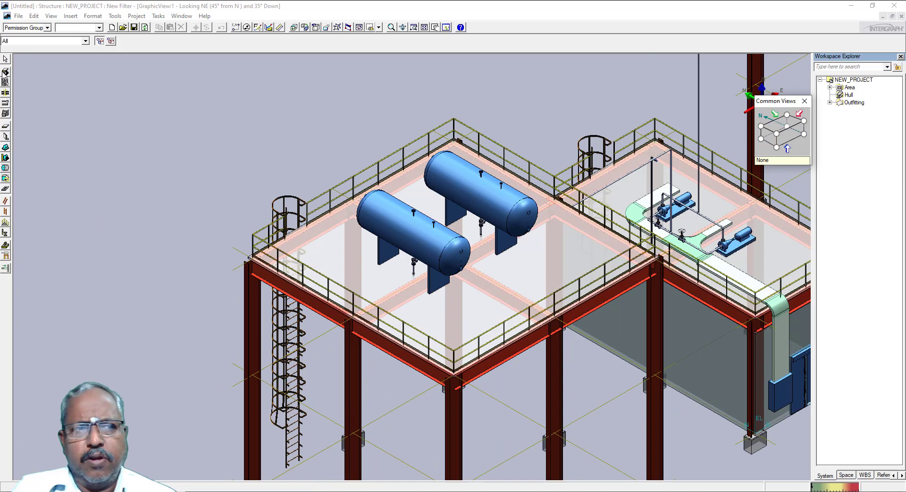
Step: Try Place Linear Member System with Beam, then Column, and return to Select
{"action": "left_click", "coordinate": [6, 71]}
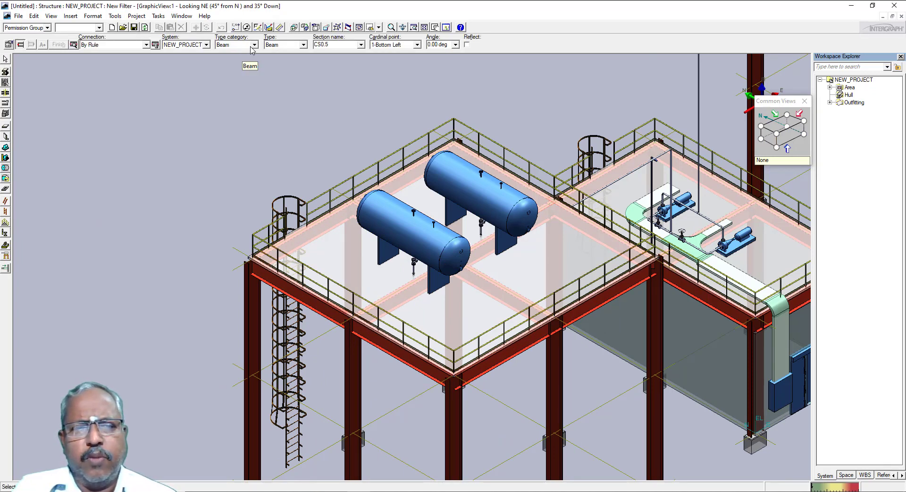
{"action": "left_click", "coordinate": [253, 45]}
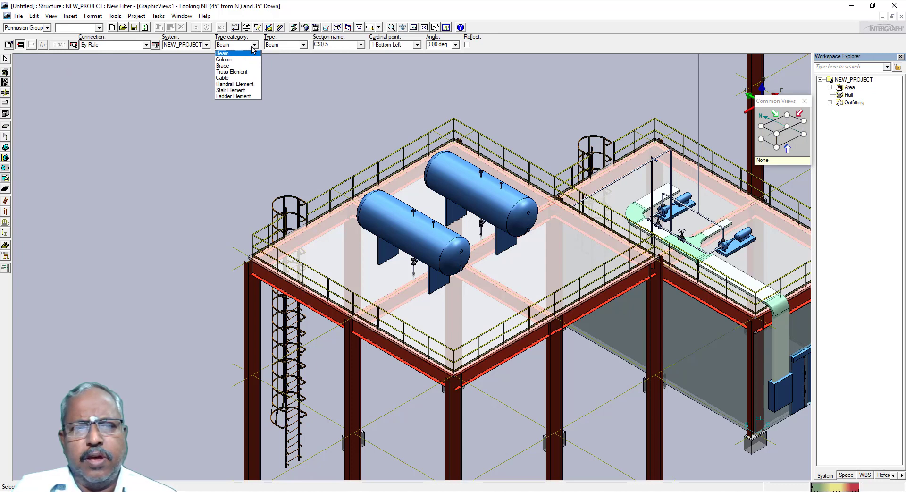
{"action": "left_click", "coordinate": [7, 72]}
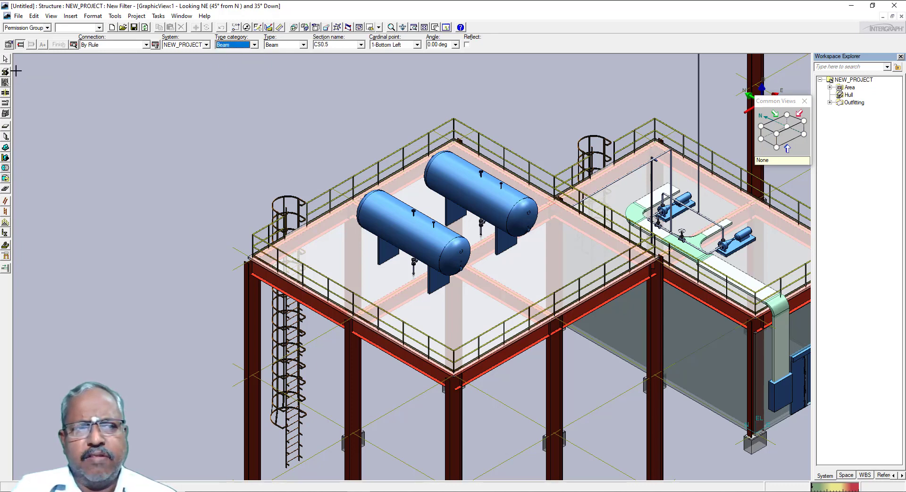
{"action": "left_click", "coordinate": [8, 72]}
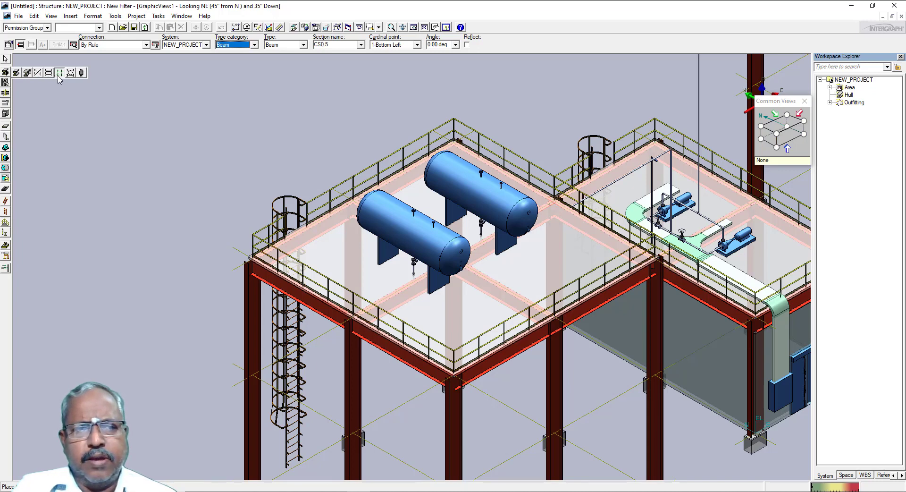
{"action": "left_click", "coordinate": [59, 75]}
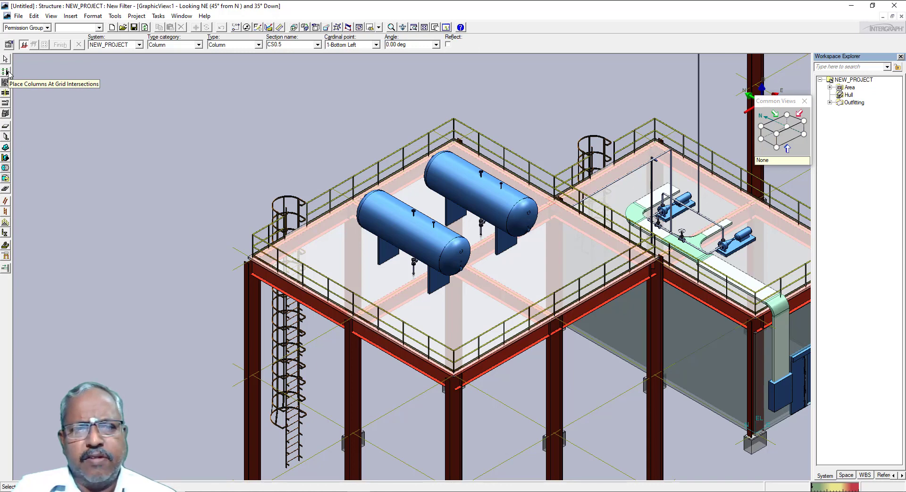
{"action": "left_click", "coordinate": [6, 59]}
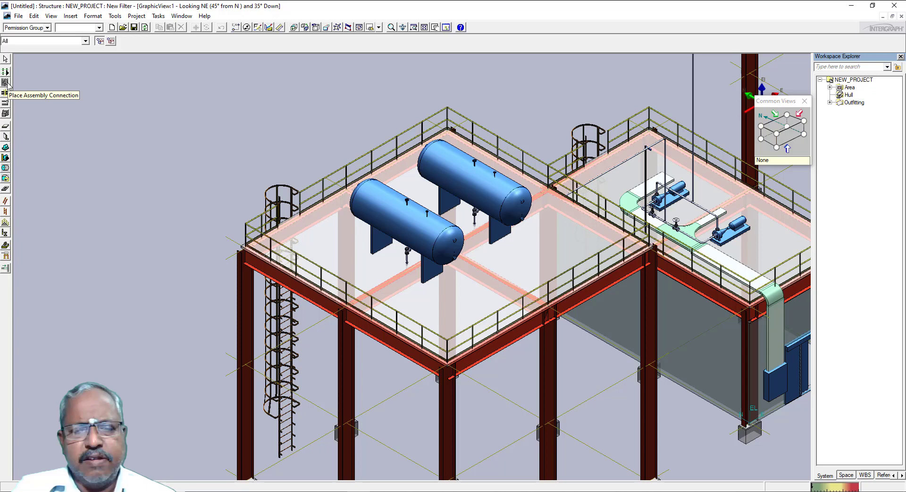
Step: Start an assembly connection on the footing column and list its connection types
{"action": "scroll", "coordinate": [131, 109], "scroll_direction": "down", "scroll_amount": 5}
{"action": "scroll", "coordinate": [245, 323], "scroll_direction": "up", "scroll_amount": 5}
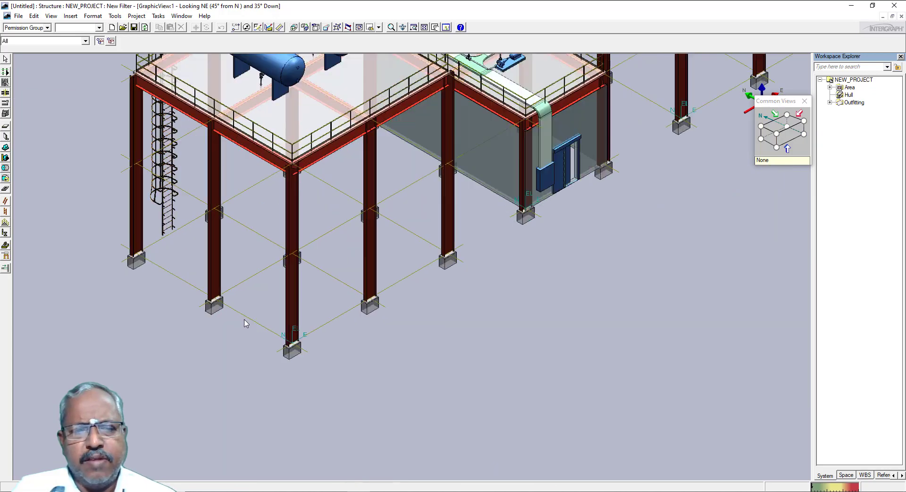
{"action": "scroll", "coordinate": [222, 307], "scroll_direction": "up", "scroll_amount": 2}
{"action": "scroll", "coordinate": [194, 287], "scroll_direction": "up", "scroll_amount": 2}
{"action": "scroll", "coordinate": [186, 282], "scroll_direction": "up", "scroll_amount": 2}
{"action": "scroll", "coordinate": [185, 282], "scroll_direction": "down", "scroll_amount": 1}
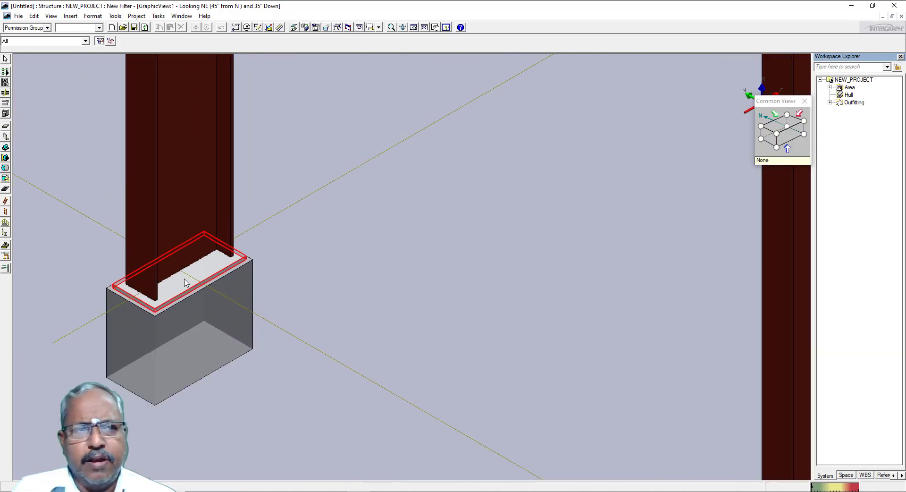
{"action": "scroll", "coordinate": [185, 282], "scroll_direction": "down", "scroll_amount": 1}
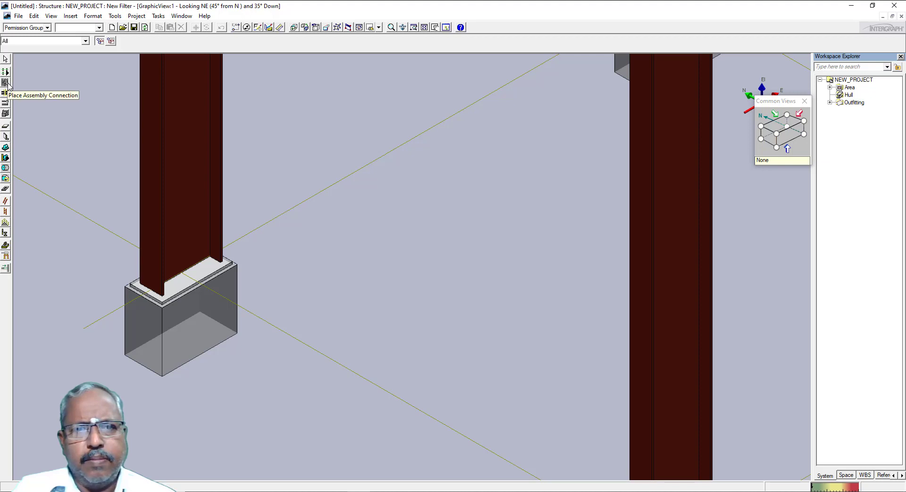
{"action": "left_click", "coordinate": [6, 83]}
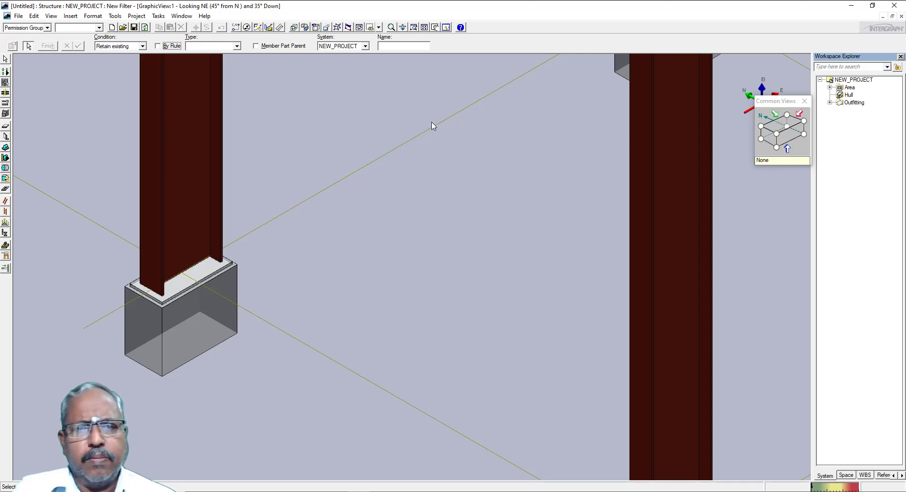
{"action": "left_click", "coordinate": [148, 164]}
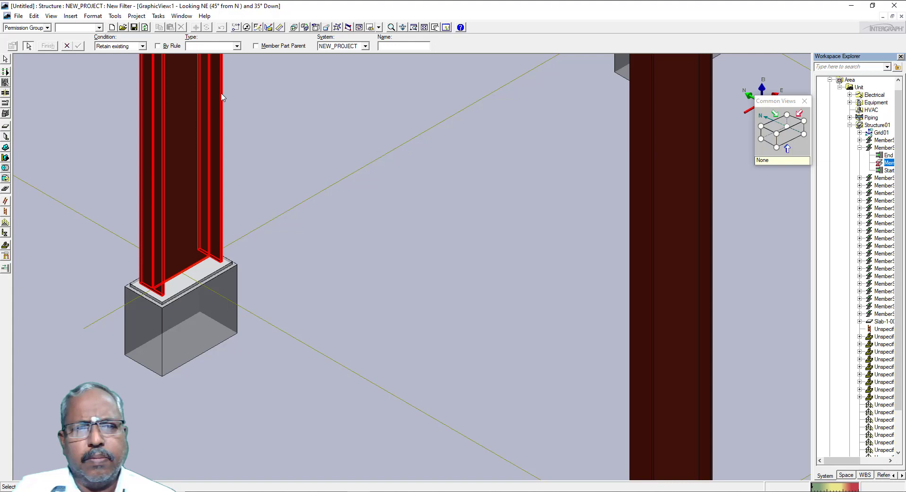
{"action": "left_click", "coordinate": [237, 46]}
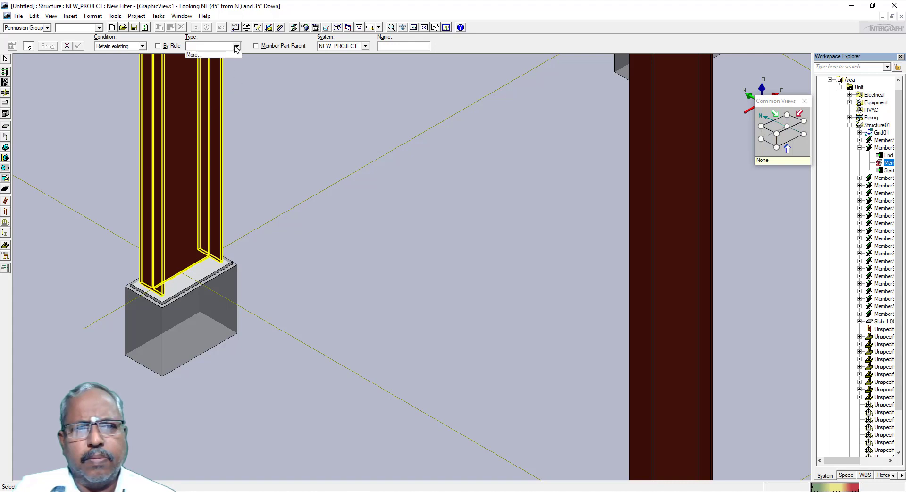
Step: Choose the first base plate type from Frame Assembly Connection > member end connections
{"action": "left_click", "coordinate": [210, 56]}
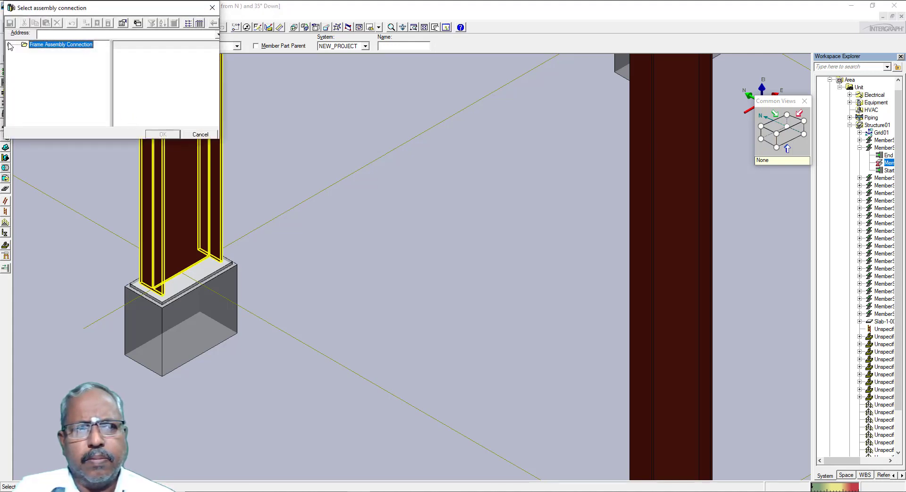
{"action": "left_click", "coordinate": [9, 44]}
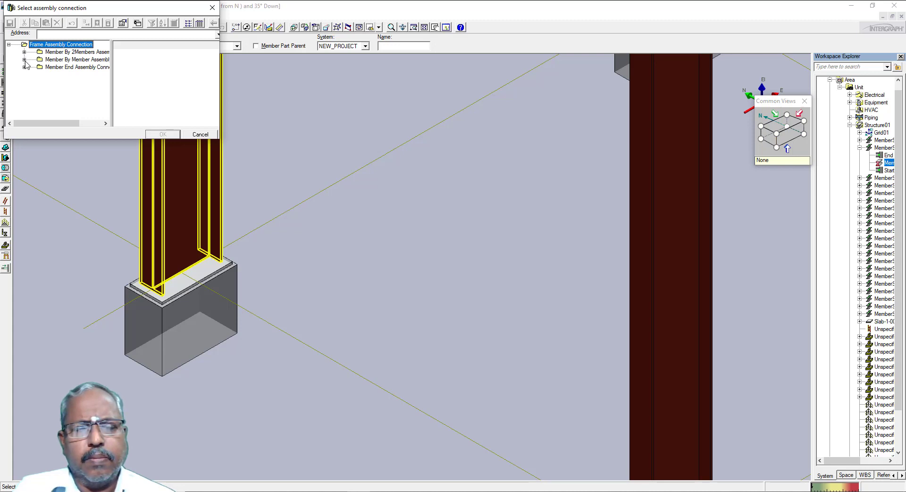
{"action": "left_click", "coordinate": [25, 67]}
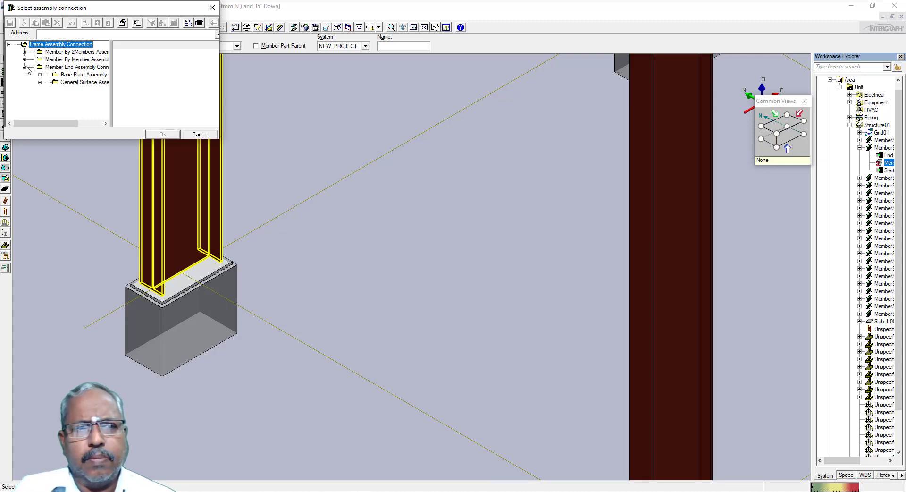
{"action": "left_click", "coordinate": [62, 76]}
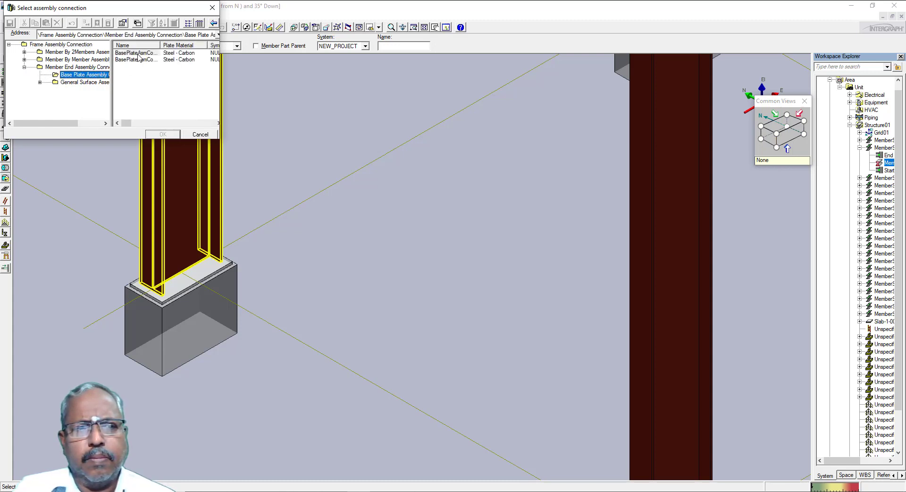
{"action": "left_click", "coordinate": [138, 55]}
{"action": "left_click", "coordinate": [163, 135]}
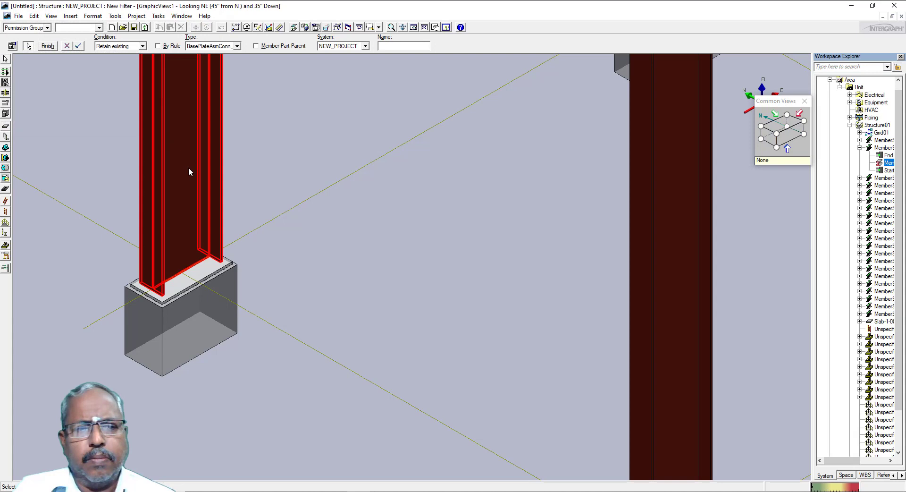
Step: Set the connection's system to Structure01 under Area > Unit
{"action": "left_click", "coordinate": [365, 46]}
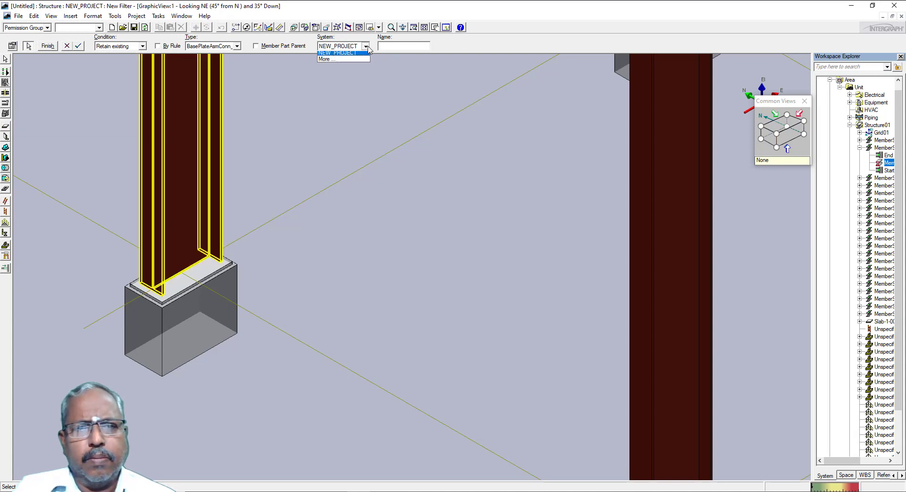
{"action": "left_click", "coordinate": [330, 61]}
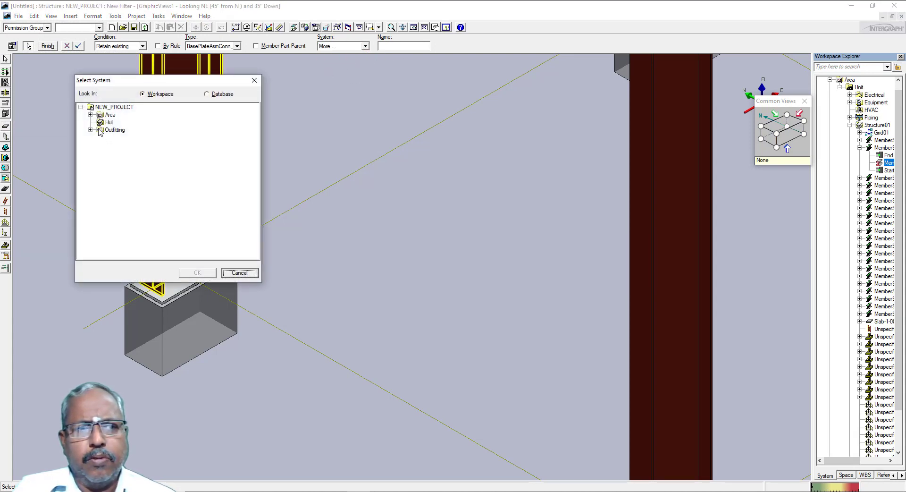
{"action": "left_click", "coordinate": [90, 114]}
{"action": "left_click", "coordinate": [100, 122]}
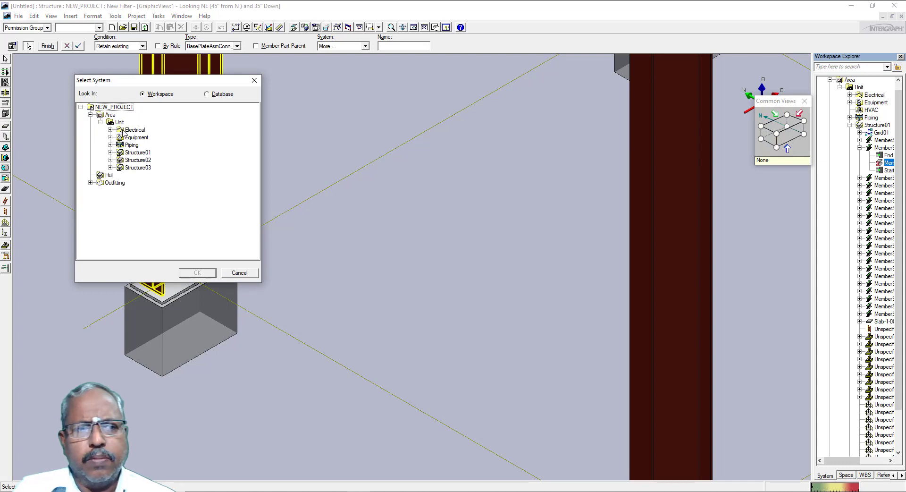
{"action": "left_click", "coordinate": [134, 153]}
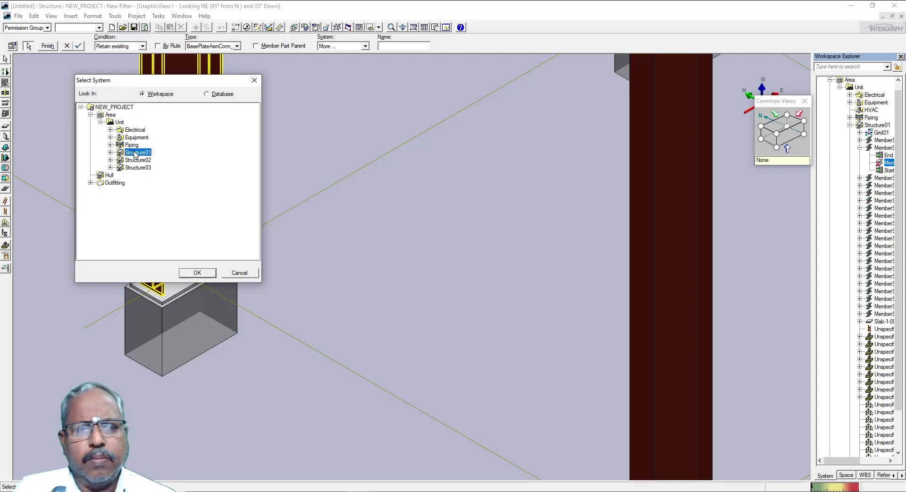
{"action": "left_click", "coordinate": [196, 272]}
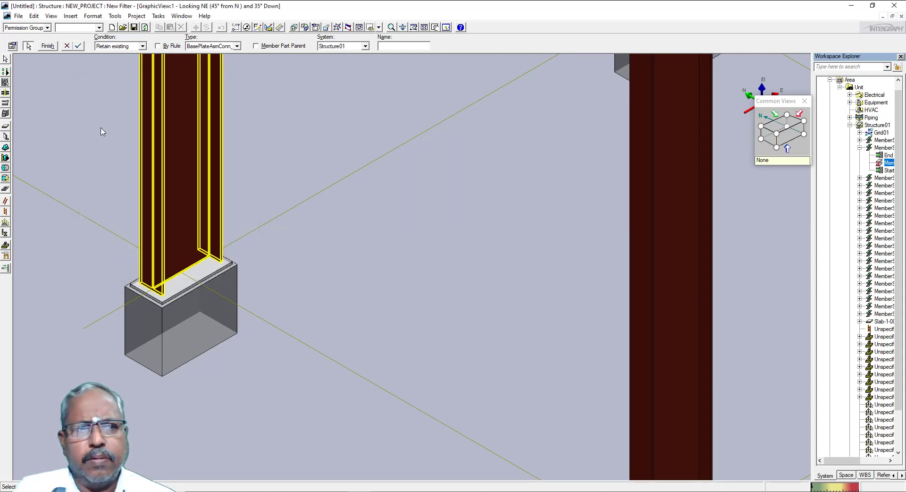
Step: Accept the column and base plate preview, then finish the connection
{"action": "left_click", "coordinate": [81, 48]}
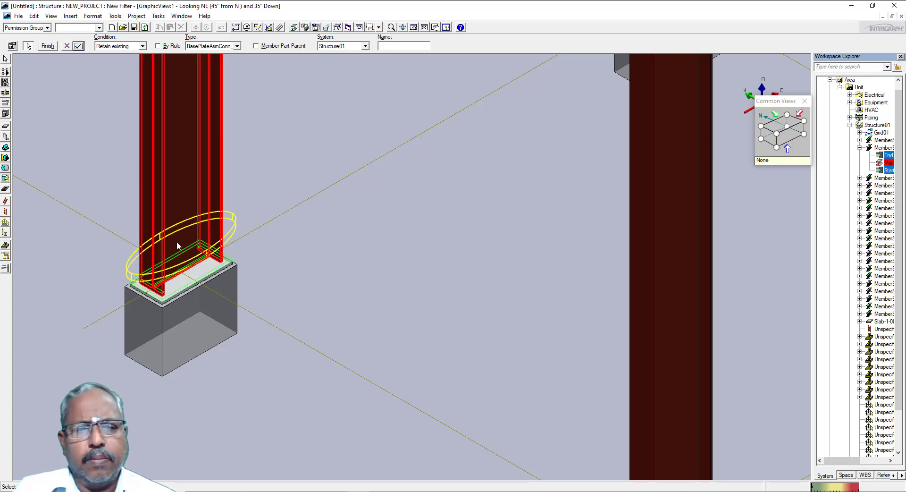
{"action": "scroll", "coordinate": [176, 243], "scroll_direction": "up", "scroll_amount": 3}
{"action": "left_click", "coordinate": [121, 268]}
{"action": "scroll", "coordinate": [120, 264], "scroll_direction": "down", "scroll_amount": 3}
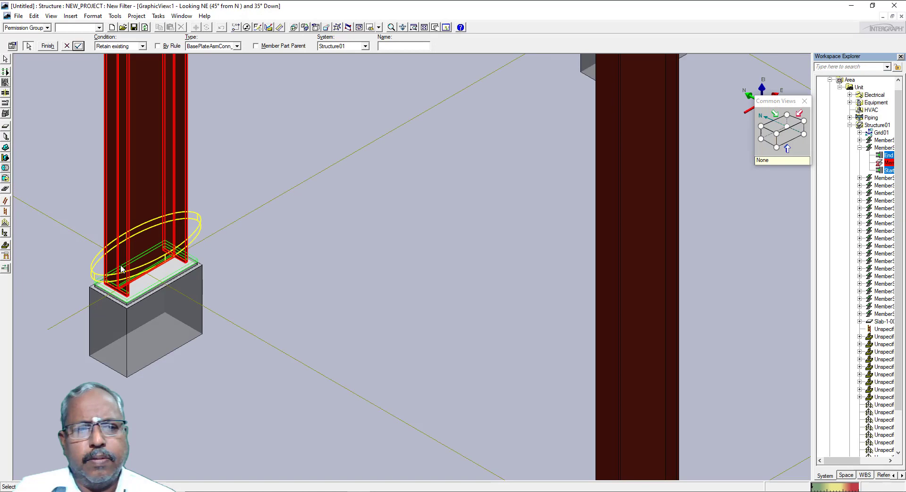
{"action": "scroll", "coordinate": [148, 290], "scroll_direction": "up", "scroll_amount": 2}
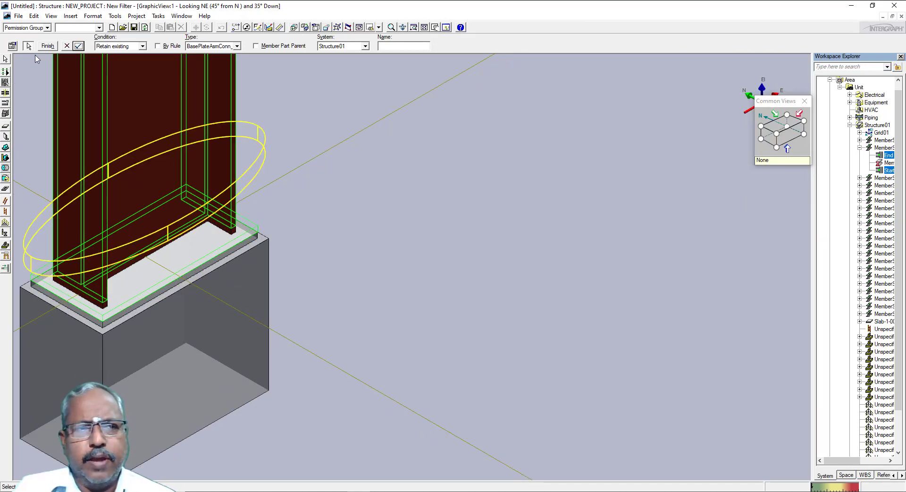
{"action": "left_click", "coordinate": [47, 46]}
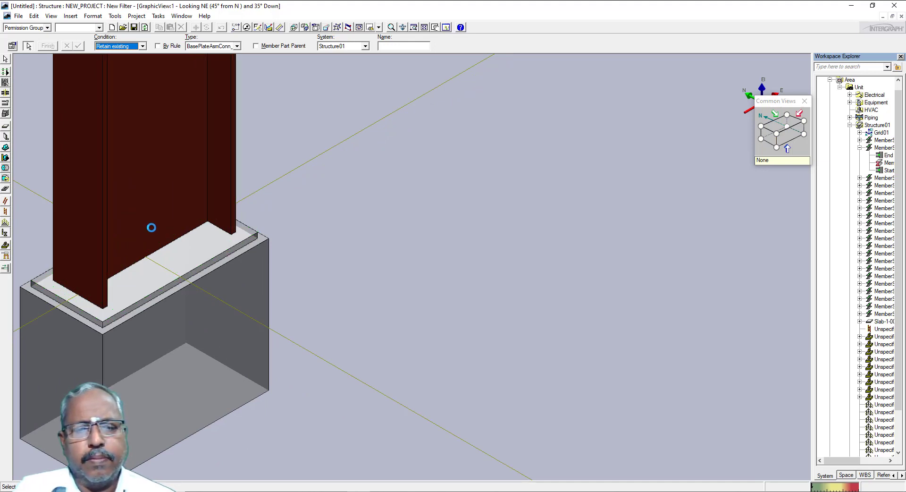
Step: Zoom around to inspect the new base plate on the concrete footing
{"action": "scroll", "coordinate": [151, 222], "scroll_direction": "down", "scroll_amount": 2}
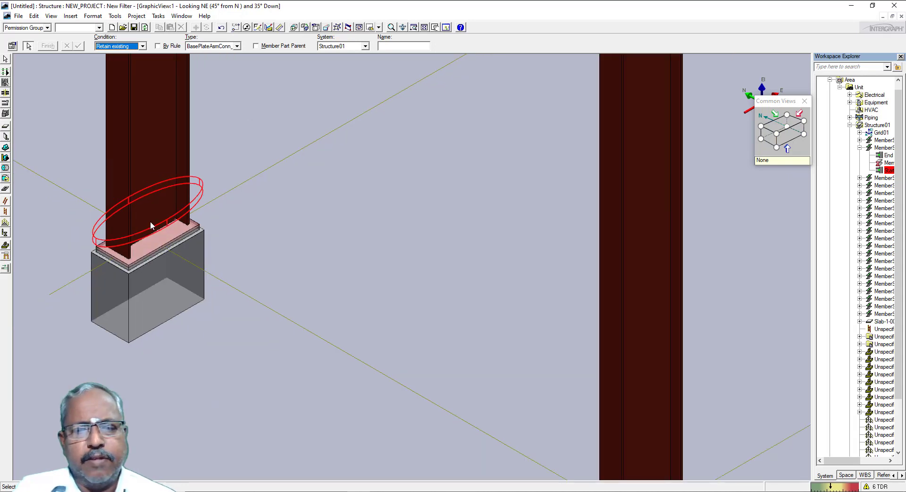
{"action": "scroll", "coordinate": [150, 221], "scroll_direction": "down", "scroll_amount": 2}
{"action": "scroll", "coordinate": [319, 339], "scroll_direction": "up", "scroll_amount": 2}
{"action": "scroll", "coordinate": [333, 332], "scroll_direction": "up", "scroll_amount": 1}
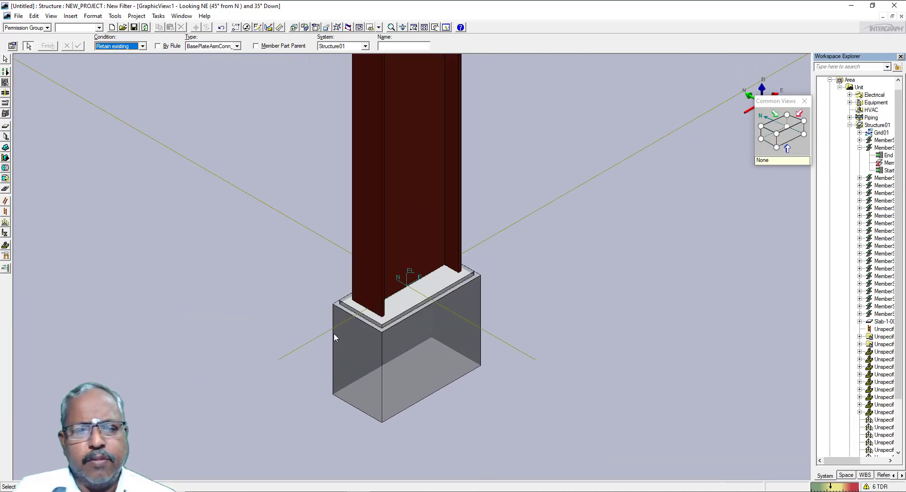
{"action": "scroll", "coordinate": [335, 331], "scroll_direction": "up", "scroll_amount": 1}
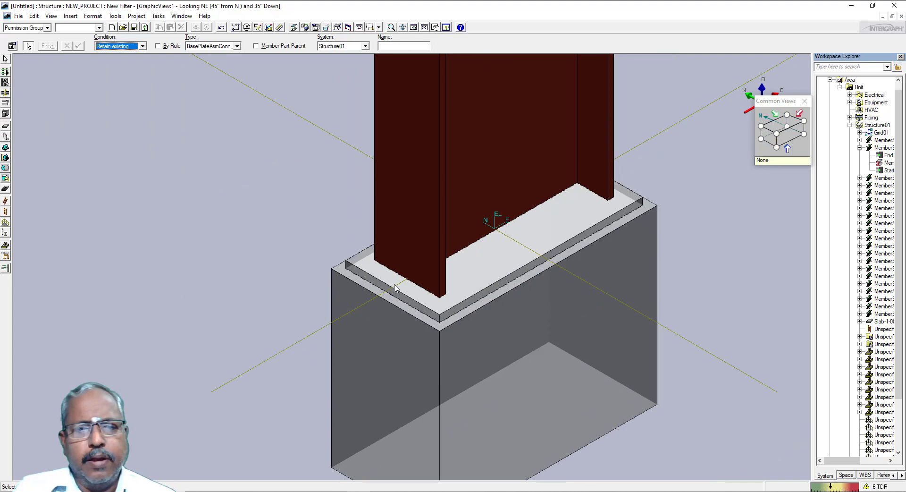
{"action": "scroll", "coordinate": [395, 288], "scroll_direction": "down", "scroll_amount": 2}
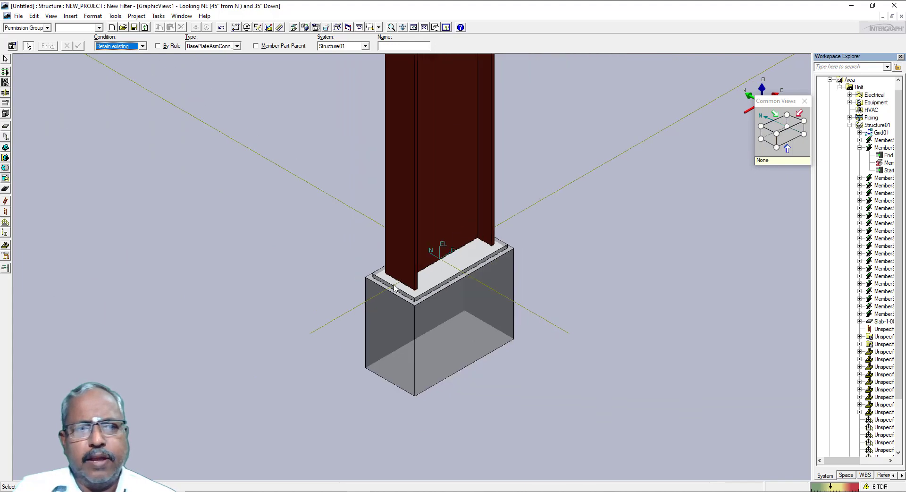
Step: Return to the Select tool and zoom around the plant model
{"action": "left_click", "coordinate": [5, 59]}
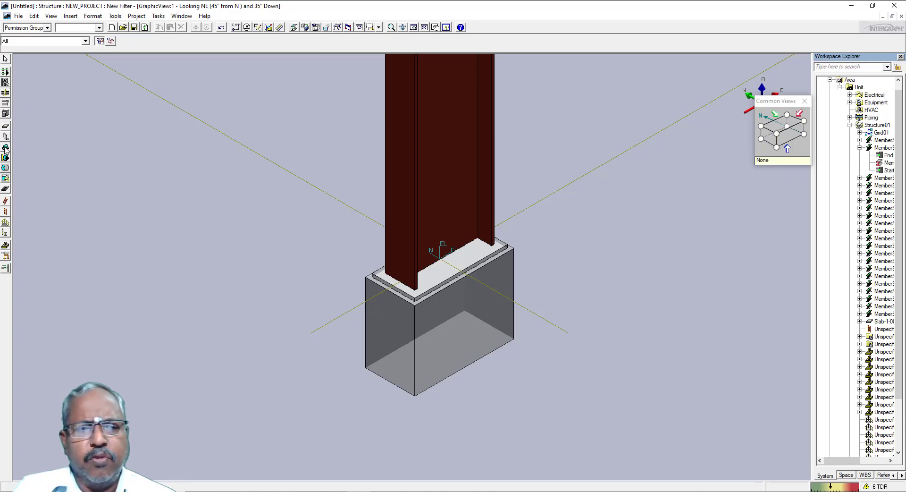
{"action": "scroll", "coordinate": [239, 250], "scroll_direction": "down", "scroll_amount": 3}
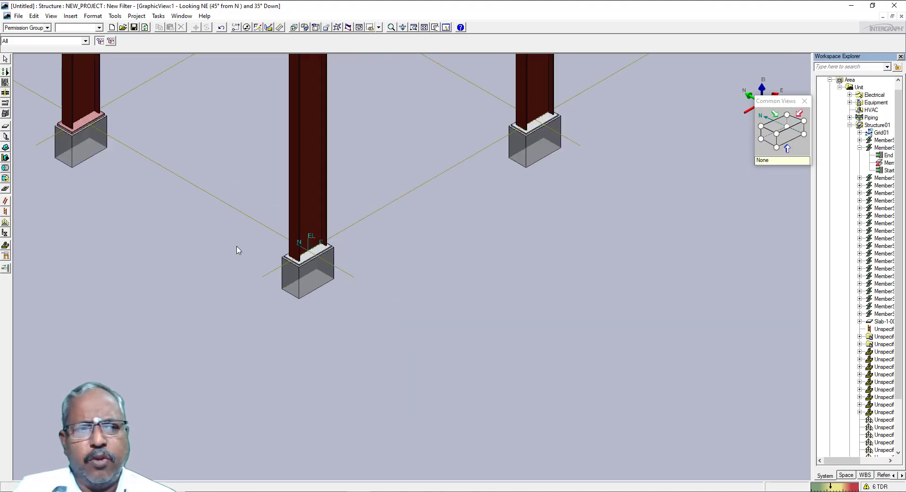
{"action": "scroll", "coordinate": [238, 250], "scroll_direction": "down", "scroll_amount": 3}
{"action": "scroll", "coordinate": [238, 250], "scroll_direction": "down", "scroll_amount": 2}
{"action": "scroll", "coordinate": [246, 248], "scroll_direction": "down", "scroll_amount": 1}
{"action": "scroll", "coordinate": [290, 212], "scroll_direction": "up", "scroll_amount": 3}
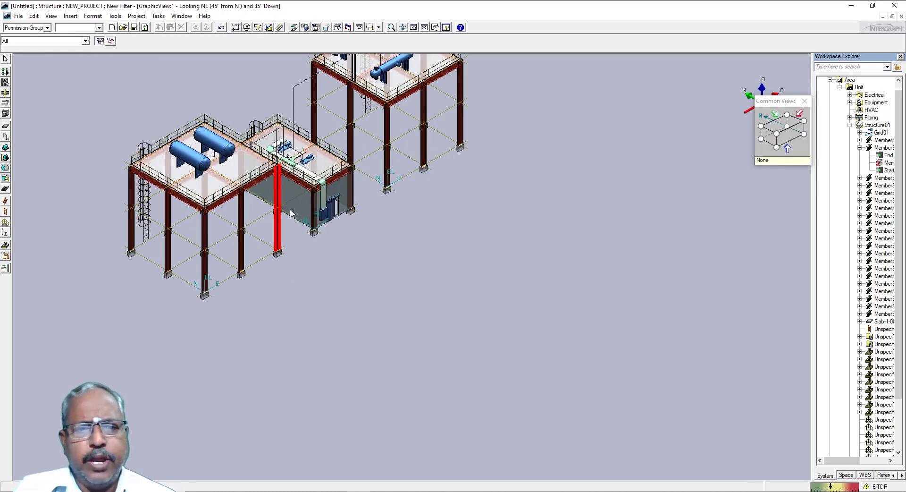
{"action": "scroll", "coordinate": [290, 212], "scroll_direction": "up", "scroll_amount": 3}
{"action": "scroll", "coordinate": [290, 213], "scroll_direction": "up", "scroll_amount": 2}
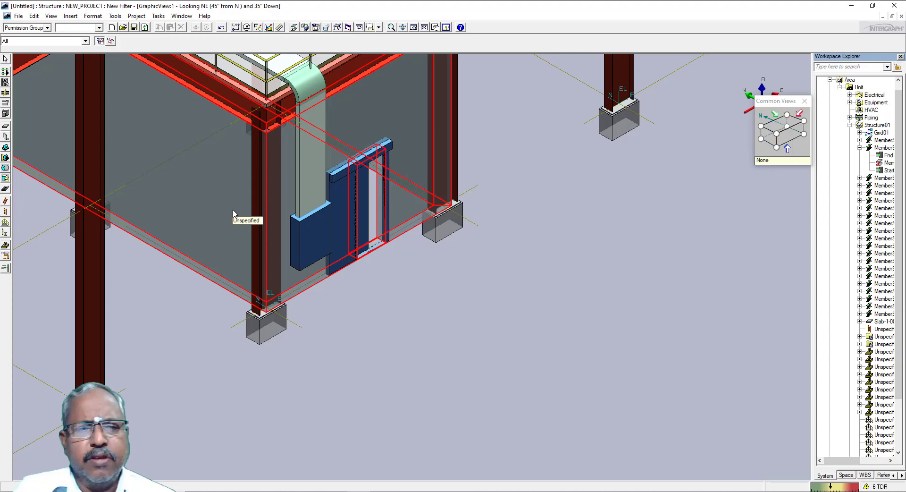
{"action": "scroll", "coordinate": [233, 209], "scroll_direction": "down", "scroll_amount": 2}
{"action": "scroll", "coordinate": [233, 209], "scroll_direction": "up", "scroll_amount": 1}
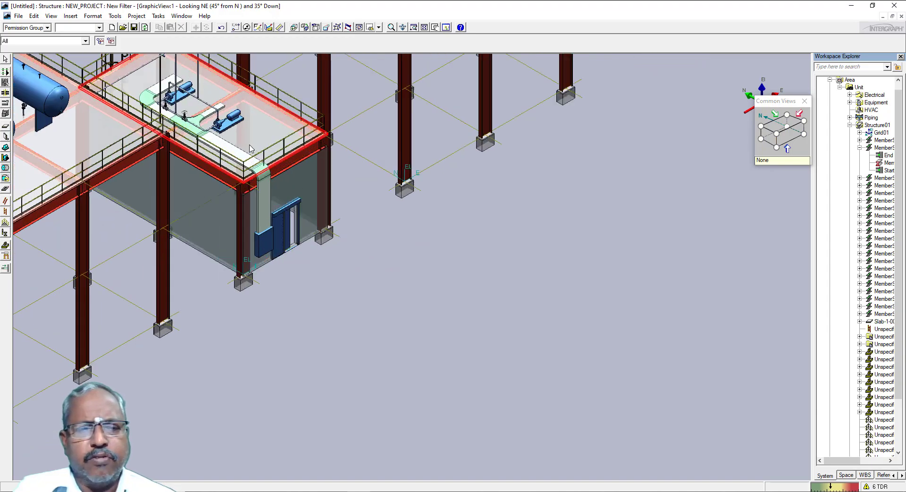
{"action": "scroll", "coordinate": [250, 148], "scroll_direction": "up", "scroll_amount": 2}
{"action": "scroll", "coordinate": [250, 147], "scroll_direction": "down", "scroll_amount": 2}
{"action": "scroll", "coordinate": [250, 147], "scroll_direction": "down", "scroll_amount": 1}
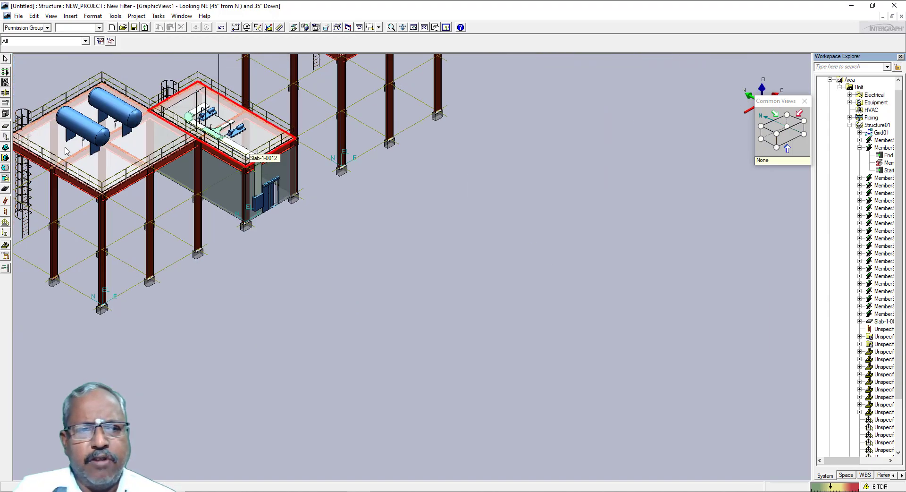
{"action": "scroll", "coordinate": [78, 148], "scroll_direction": "up", "scroll_amount": 2}
{"action": "scroll", "coordinate": [125, 162], "scroll_direction": "up", "scroll_amount": 2}
{"action": "scroll", "coordinate": [219, 197], "scroll_direction": "up", "scroll_amount": 2}
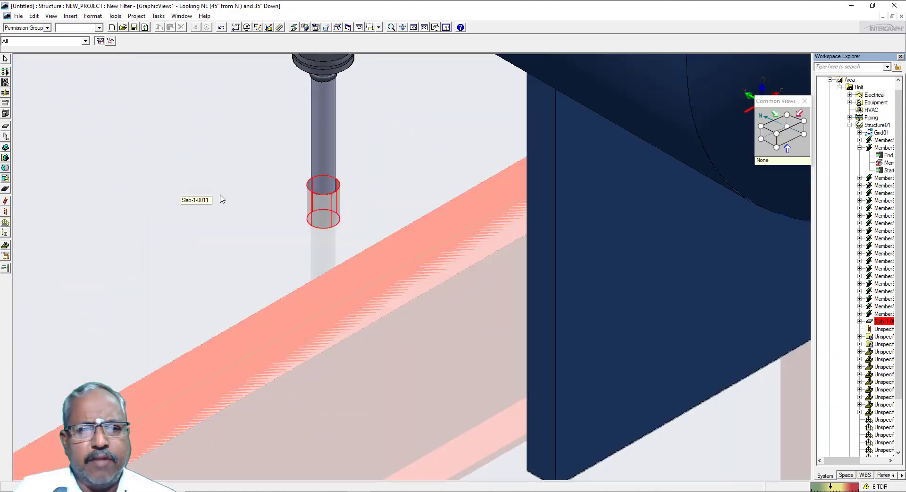
{"action": "scroll", "coordinate": [324, 202], "scroll_direction": "up", "scroll_amount": 1}
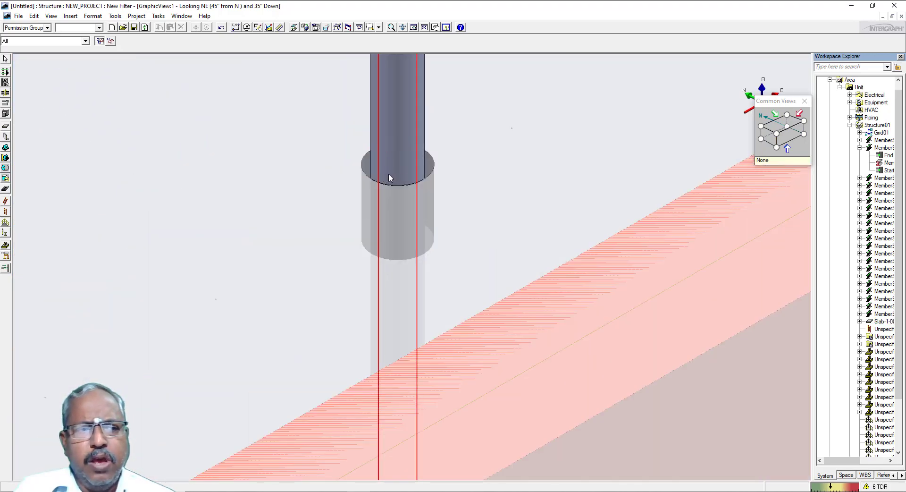
{"action": "scroll", "coordinate": [360, 196], "scroll_direction": "down", "scroll_amount": 2}
{"action": "scroll", "coordinate": [358, 200], "scroll_direction": "down", "scroll_amount": 2}
{"action": "scroll", "coordinate": [357, 199], "scroll_direction": "down", "scroll_amount": 4}
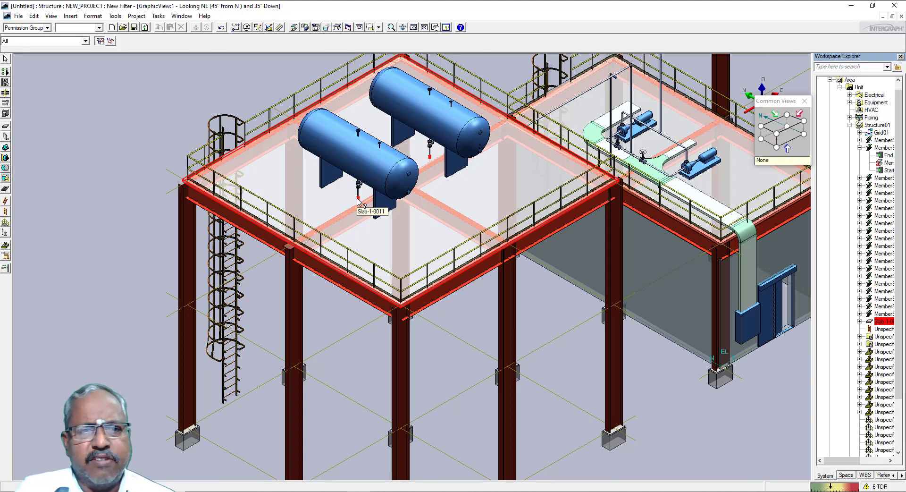
Step: Turn the model to the south-east isometric view and adjust the zoom
{"action": "left_click", "coordinate": [760, 126]}
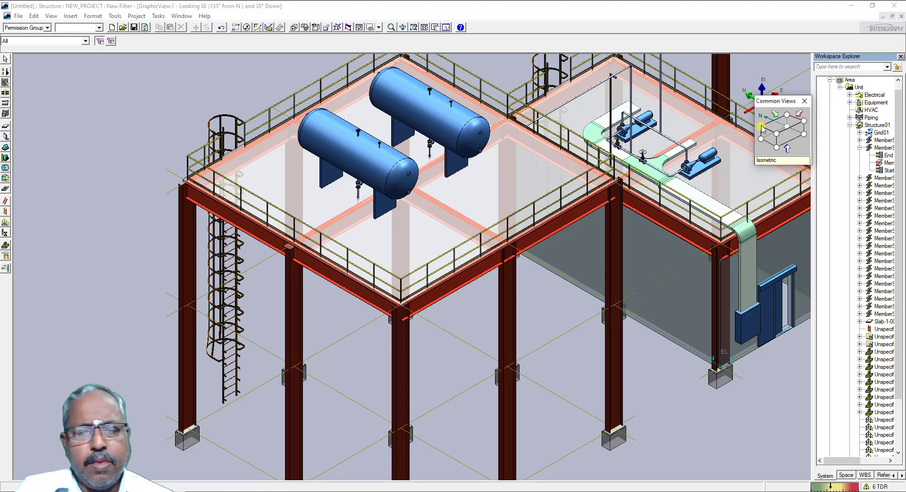
{"action": "scroll", "coordinate": [504, 237], "scroll_direction": "up", "scroll_amount": 2}
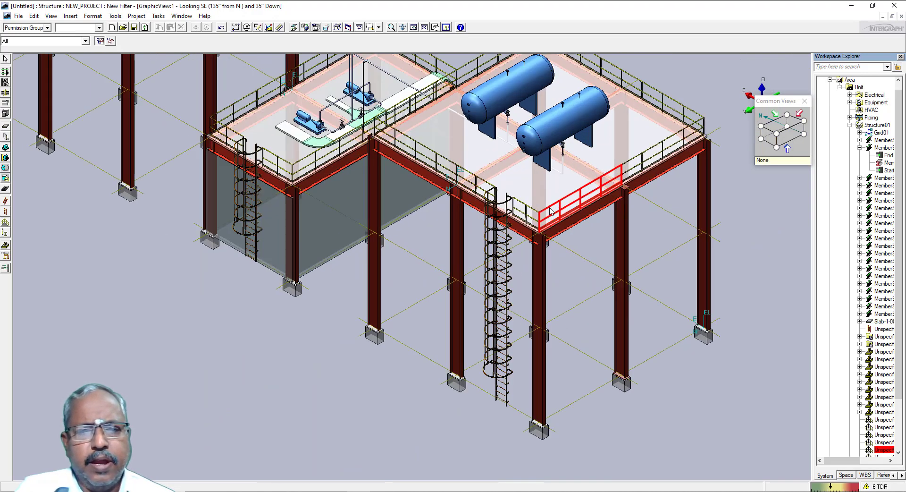
{"action": "scroll", "coordinate": [550, 211], "scroll_direction": "up", "scroll_amount": 2}
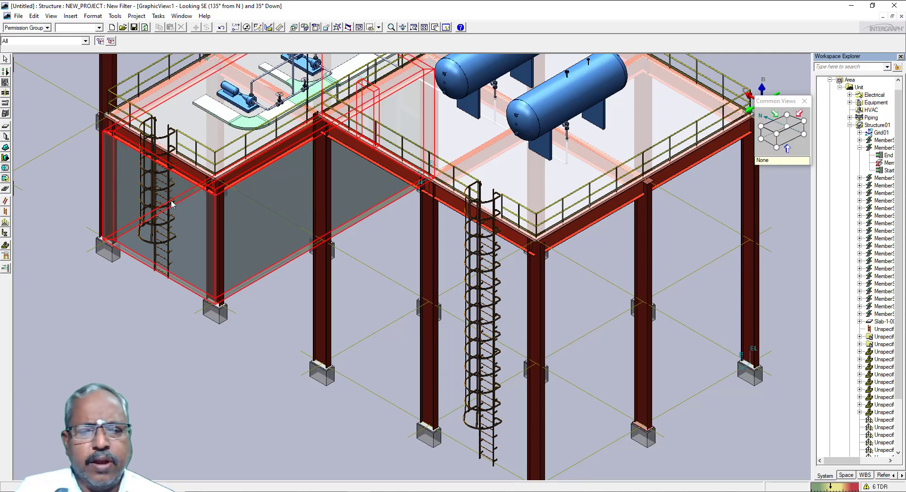
{"action": "scroll", "coordinate": [258, 176], "scroll_direction": "down", "scroll_amount": 3}
{"action": "scroll", "coordinate": [294, 273], "scroll_direction": "up", "scroll_amount": 3}
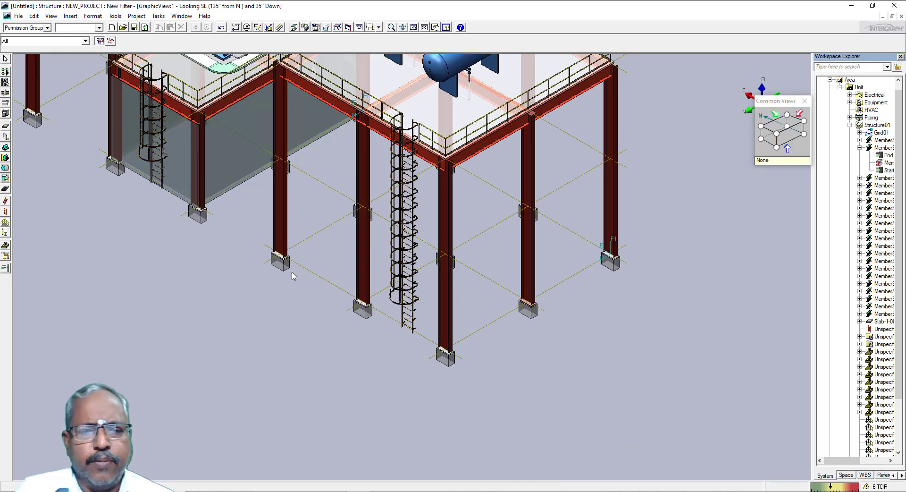
{"action": "scroll", "coordinate": [288, 276], "scroll_direction": "up", "scroll_amount": 3}
{"action": "scroll", "coordinate": [287, 275], "scroll_direction": "up", "scroll_amount": 2}
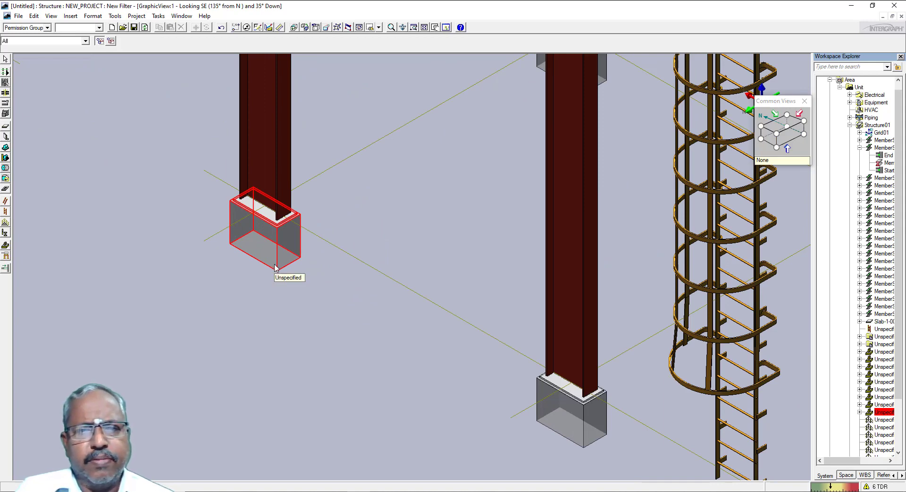
{"action": "scroll", "coordinate": [276, 267], "scroll_direction": "down", "scroll_amount": 3}
{"action": "scroll", "coordinate": [276, 267], "scroll_direction": "down", "scroll_amount": 2}
{"action": "scroll", "coordinate": [276, 267], "scroll_direction": "down", "scroll_amount": 3}
{"action": "scroll", "coordinate": [276, 267], "scroll_direction": "down", "scroll_amount": 1}
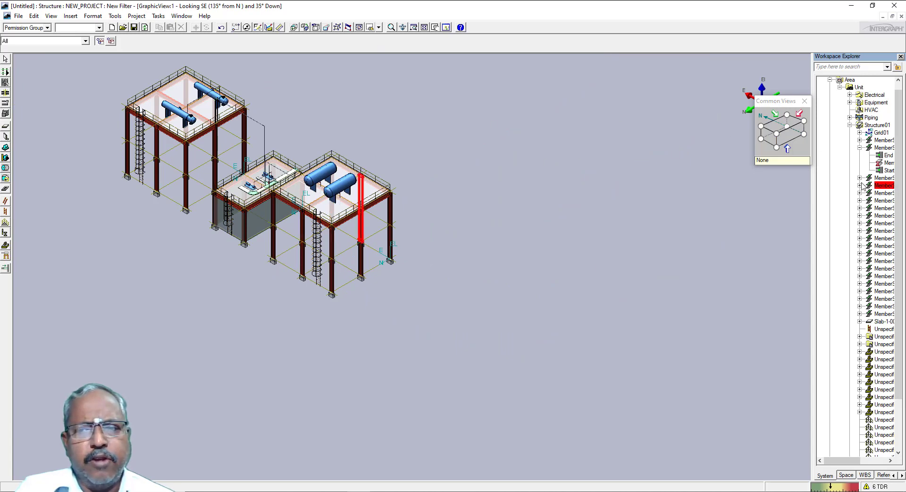
Step: Collapse the Member and Structure01 entries in Workspace Explorer
{"action": "left_click", "coordinate": [859, 147]}
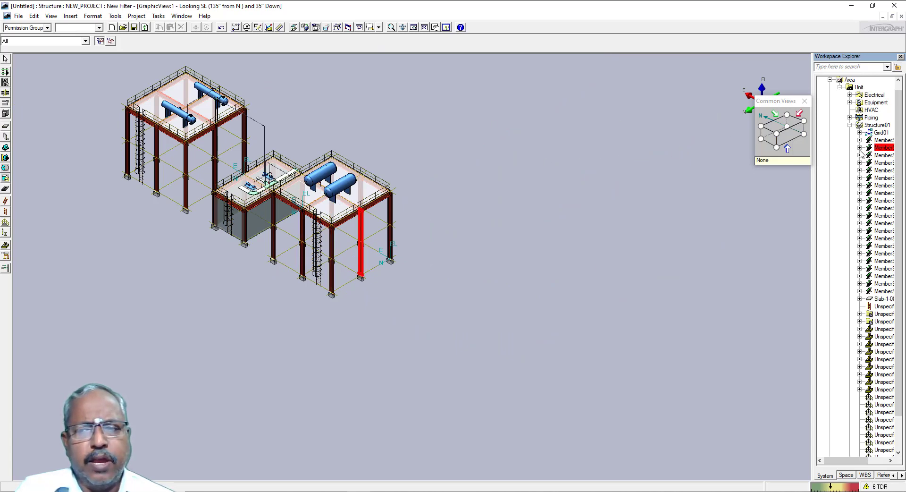
{"action": "left_click", "coordinate": [850, 125]}
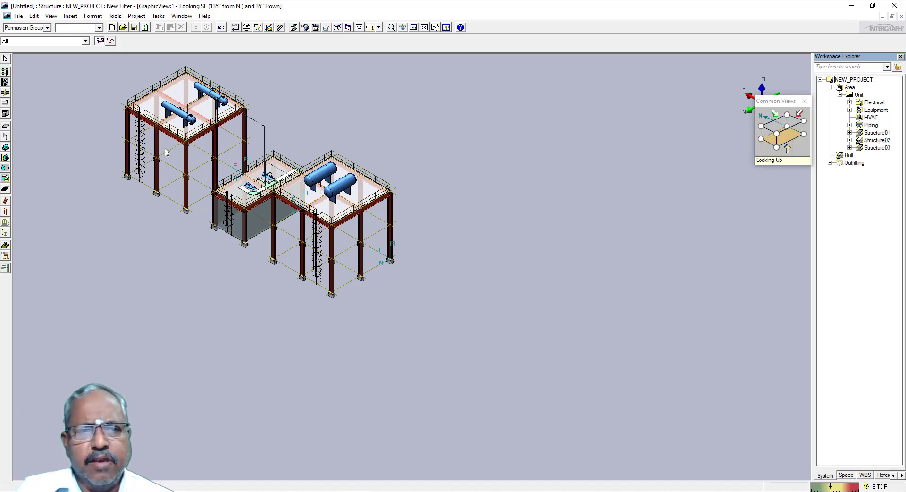
{"action": "scroll", "coordinate": [149, 101], "scroll_direction": "up", "scroll_amount": 3}
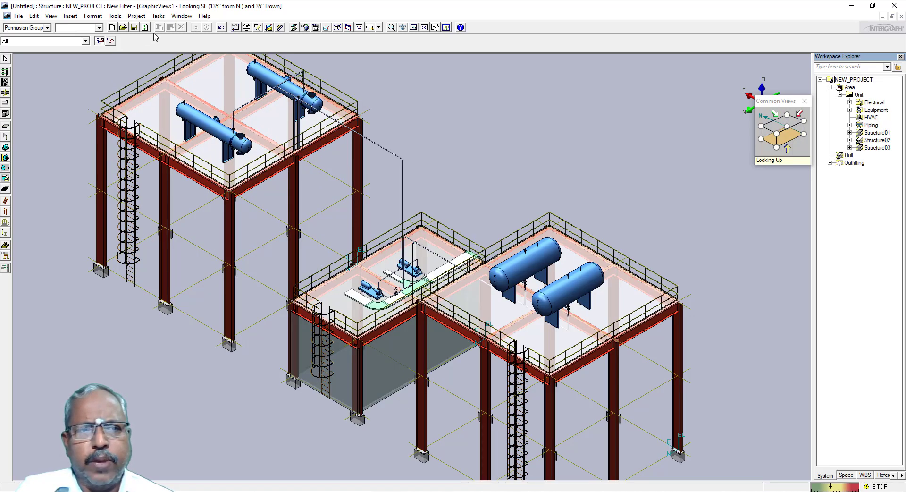
Step: Zoom onto heat exchanger HE02 on the upper platform and bring up the task list
{"action": "left_click", "coordinate": [158, 16]}
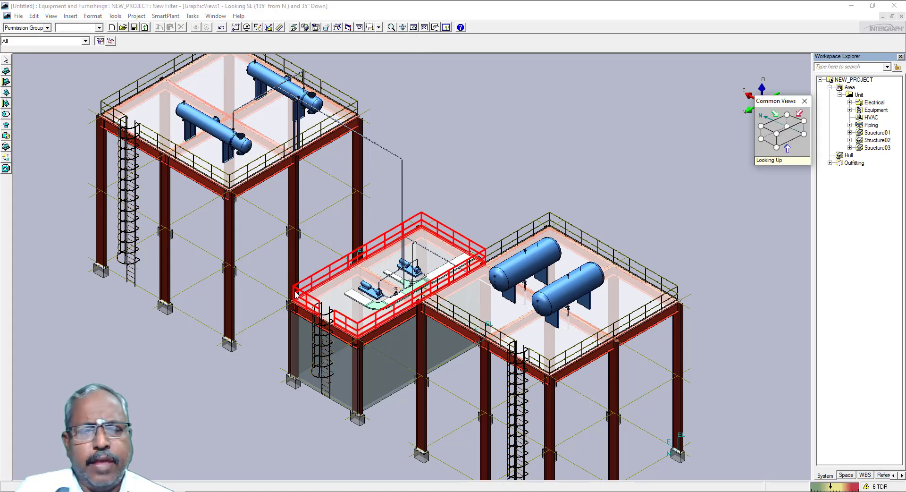
{"action": "scroll", "coordinate": [295, 294], "scroll_direction": "down", "scroll_amount": 3}
{"action": "scroll", "coordinate": [167, 230], "scroll_direction": "up", "scroll_amount": 2}
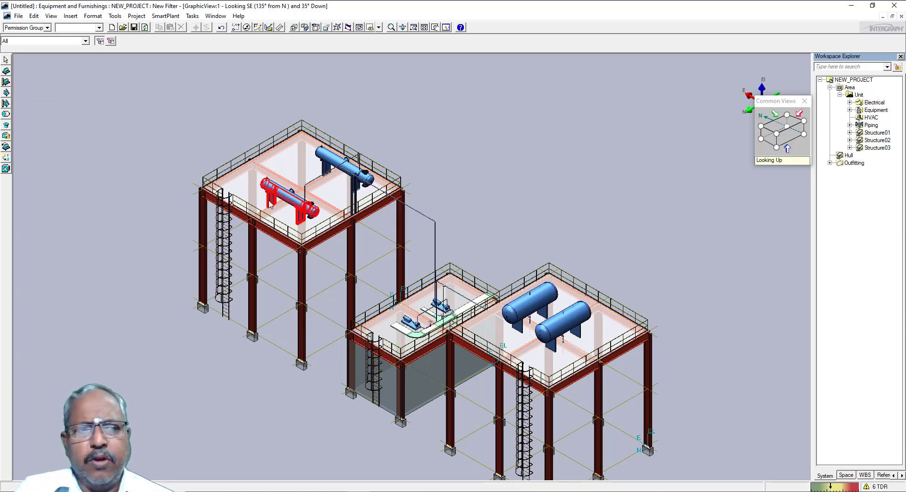
{"action": "scroll", "coordinate": [260, 210], "scroll_direction": "up", "scroll_amount": 3}
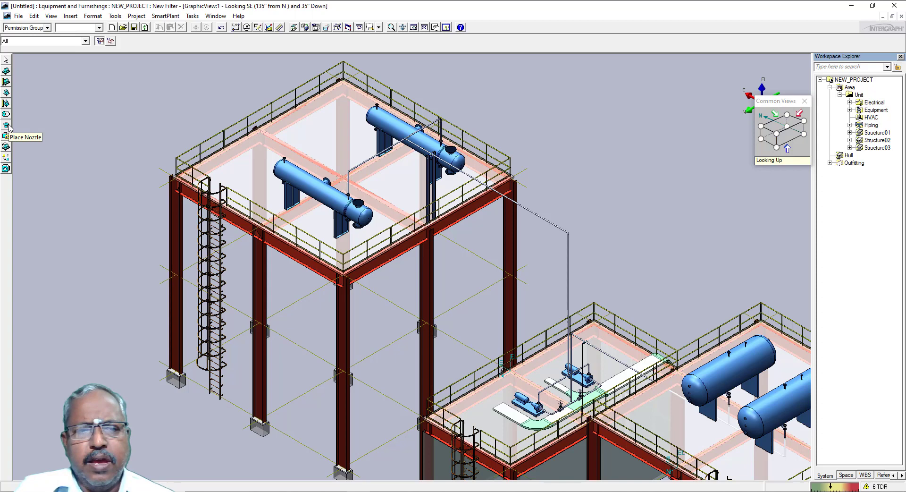
{"action": "scroll", "coordinate": [316, 203], "scroll_direction": "up", "scroll_amount": 3}
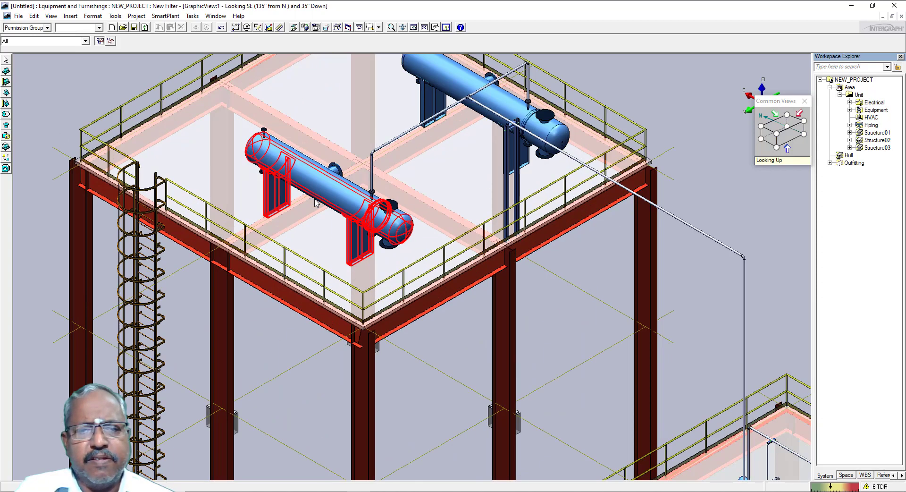
{"action": "scroll", "coordinate": [315, 203], "scroll_direction": "down", "scroll_amount": 2}
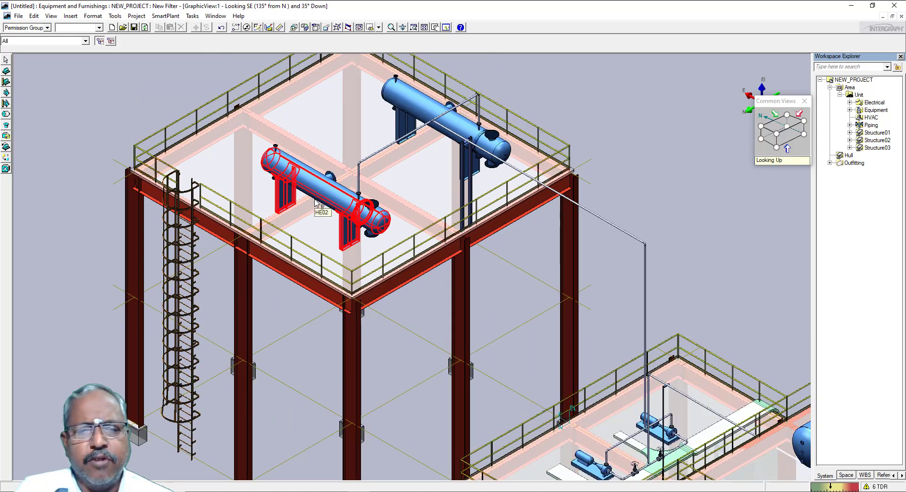
{"action": "scroll", "coordinate": [317, 203], "scroll_direction": "down", "scroll_amount": 1}
{"action": "scroll", "coordinate": [316, 203], "scroll_direction": "up", "scroll_amount": 1}
{"action": "scroll", "coordinate": [316, 202], "scroll_direction": "up", "scroll_amount": 1}
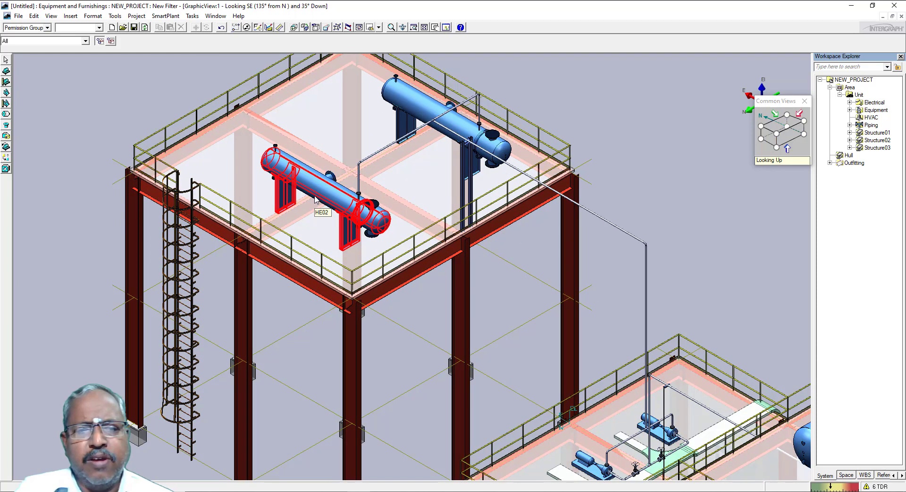
{"action": "scroll", "coordinate": [315, 199], "scroll_direction": "up", "scroll_amount": 1}
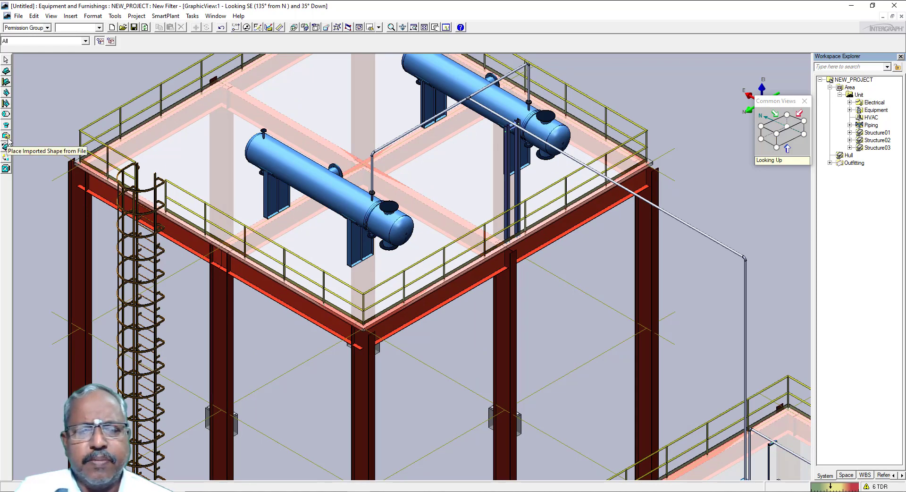
{"action": "left_click", "coordinate": [197, 17]}
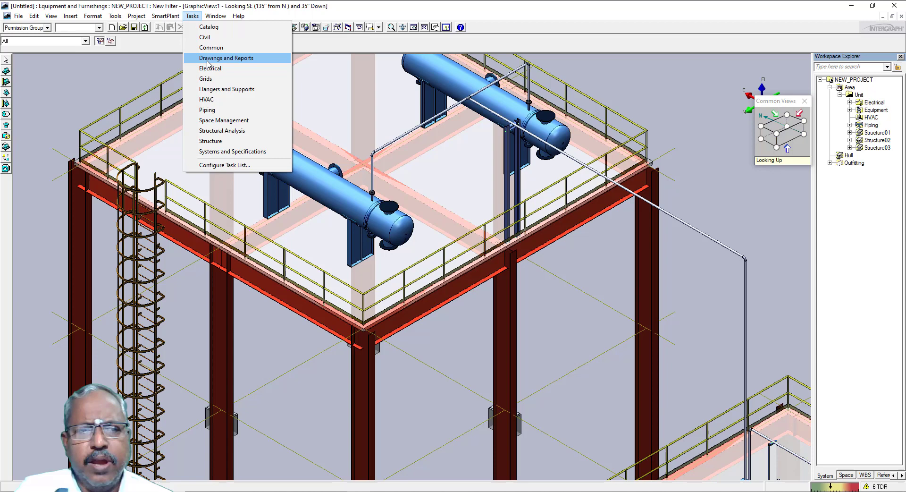
Step: Switch to the Piping task and zoom around the upper-platform heat exchangers
{"action": "left_click", "coordinate": [208, 110]}
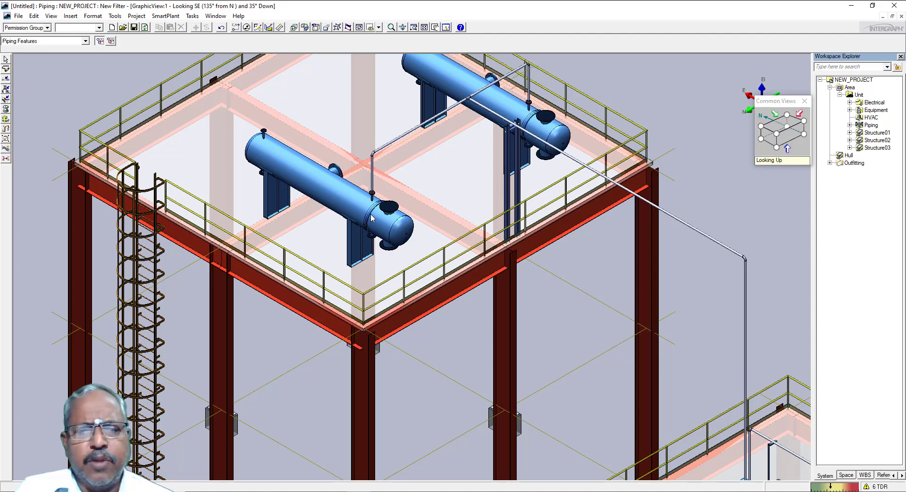
{"action": "scroll", "coordinate": [442, 251], "scroll_direction": "down", "scroll_amount": 3}
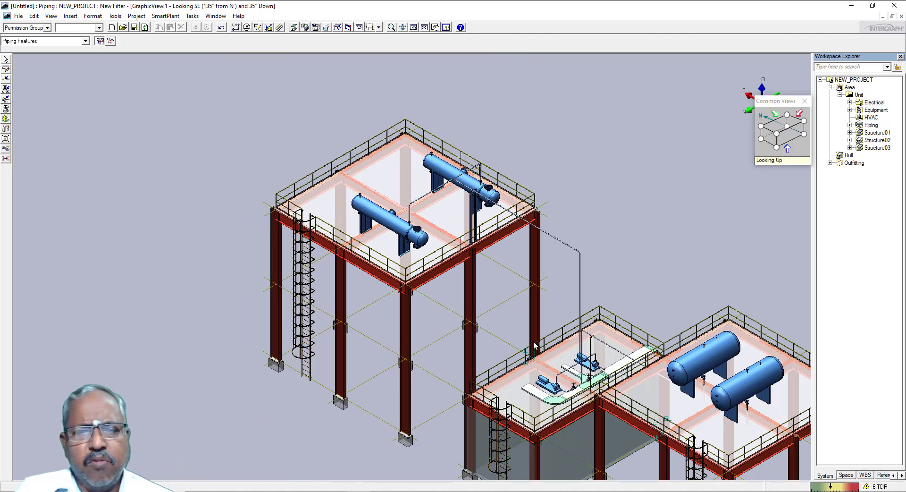
{"action": "scroll", "coordinate": [476, 211], "scroll_direction": "up", "scroll_amount": 2}
{"action": "scroll", "coordinate": [460, 262], "scroll_direction": "up", "scroll_amount": 2}
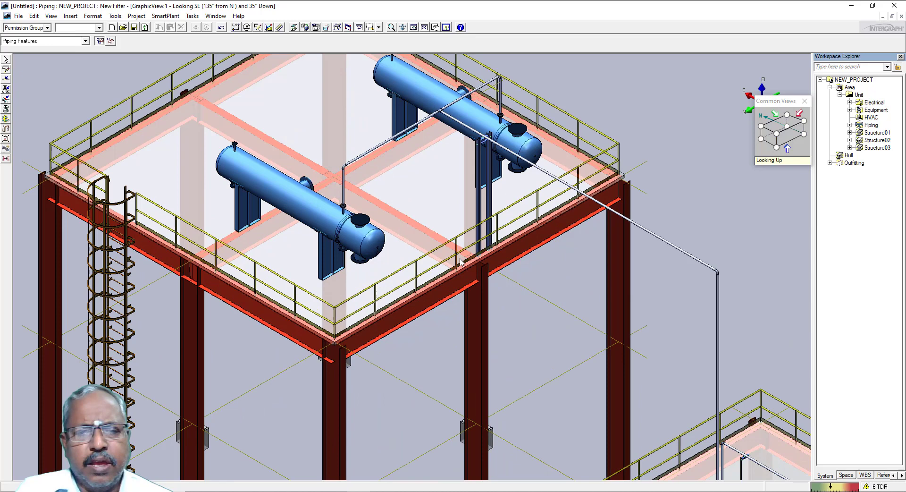
Step: Look up at the valves beneath the upper platform, then return to isometric view
{"action": "left_click", "coordinate": [775, 147]}
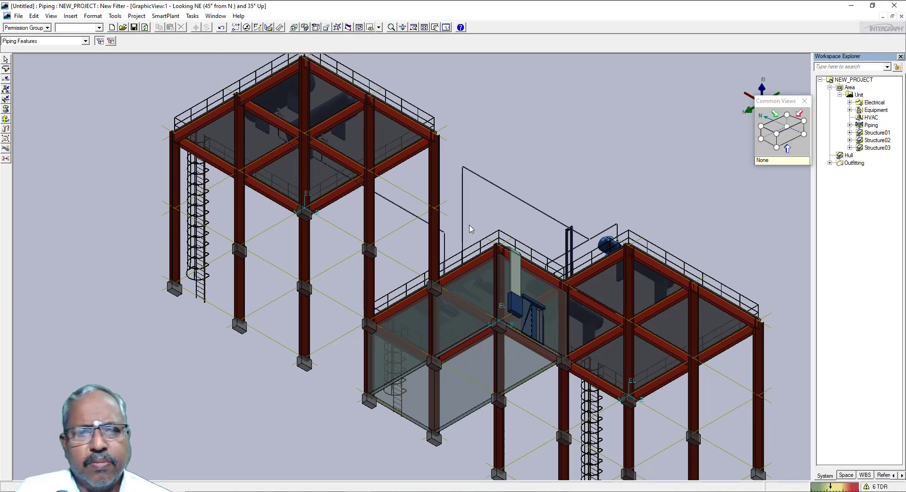
{"action": "scroll", "coordinate": [264, 118], "scroll_direction": "up", "scroll_amount": 3}
{"action": "scroll", "coordinate": [264, 118], "scroll_direction": "up", "scroll_amount": 2}
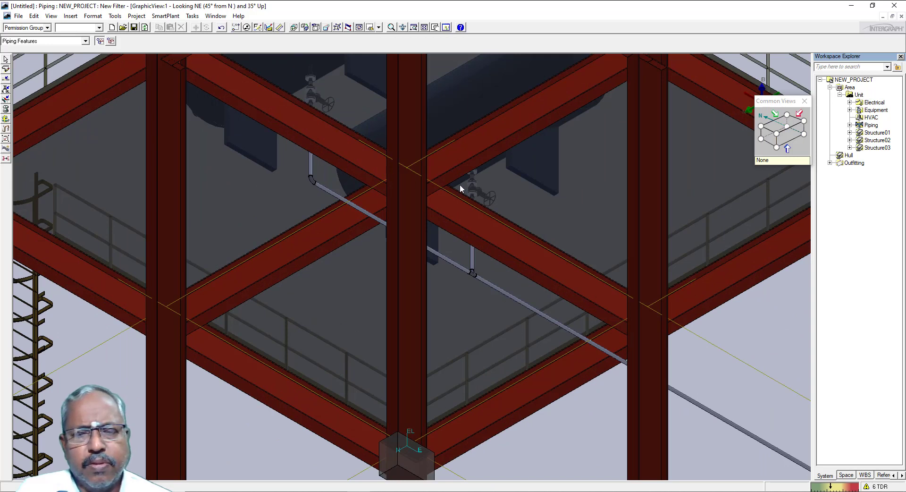
{"action": "scroll", "coordinate": [460, 188], "scroll_direction": "up", "scroll_amount": 2}
{"action": "scroll", "coordinate": [472, 190], "scroll_direction": "up", "scroll_amount": 3}
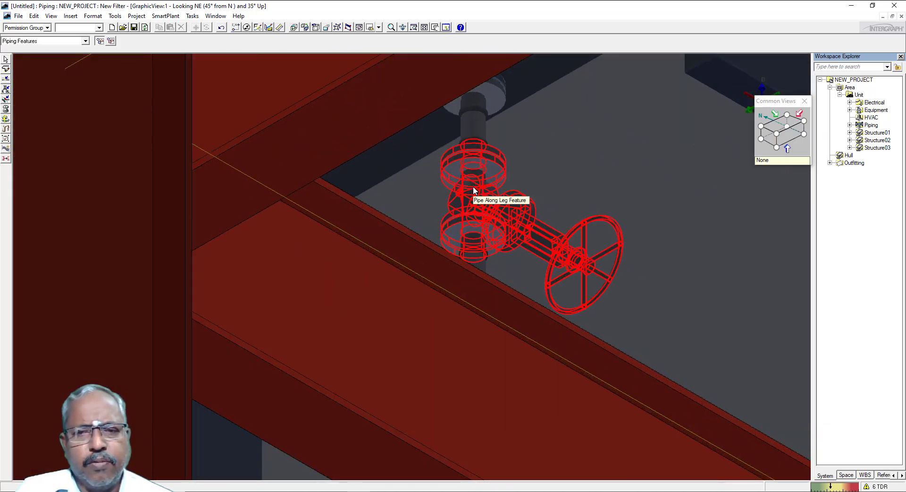
{"action": "scroll", "coordinate": [474, 190], "scroll_direction": "down", "scroll_amount": 3}
{"action": "scroll", "coordinate": [474, 190], "scroll_direction": "down", "scroll_amount": 2}
{"action": "scroll", "coordinate": [474, 190], "scroll_direction": "down", "scroll_amount": 3}
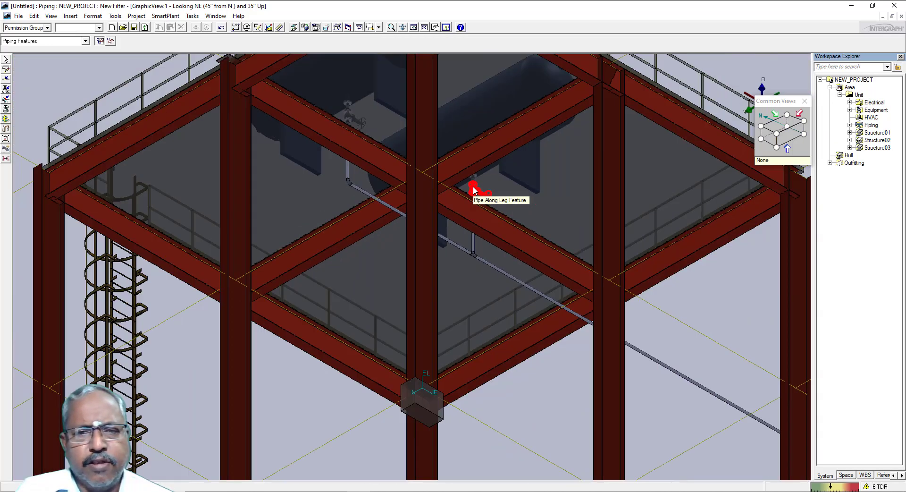
{"action": "scroll", "coordinate": [472, 189], "scroll_direction": "down", "scroll_amount": 2}
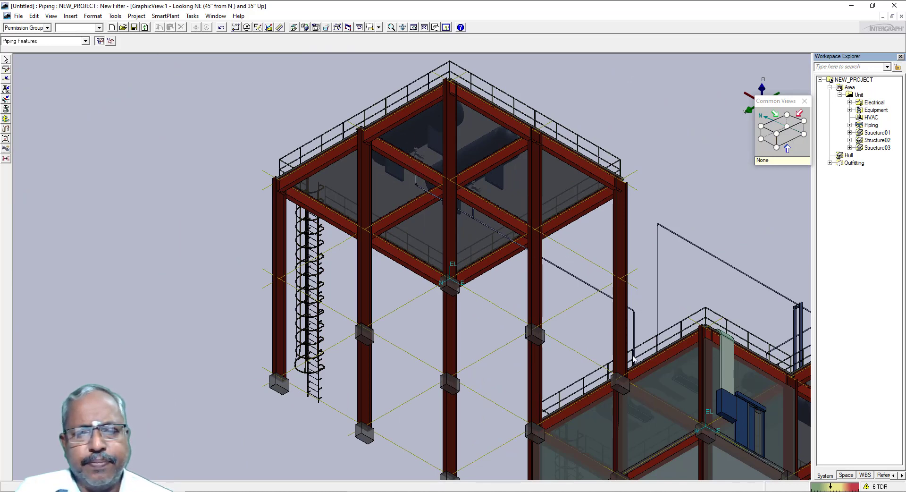
{"action": "scroll", "coordinate": [464, 163], "scroll_direction": "up", "scroll_amount": 3}
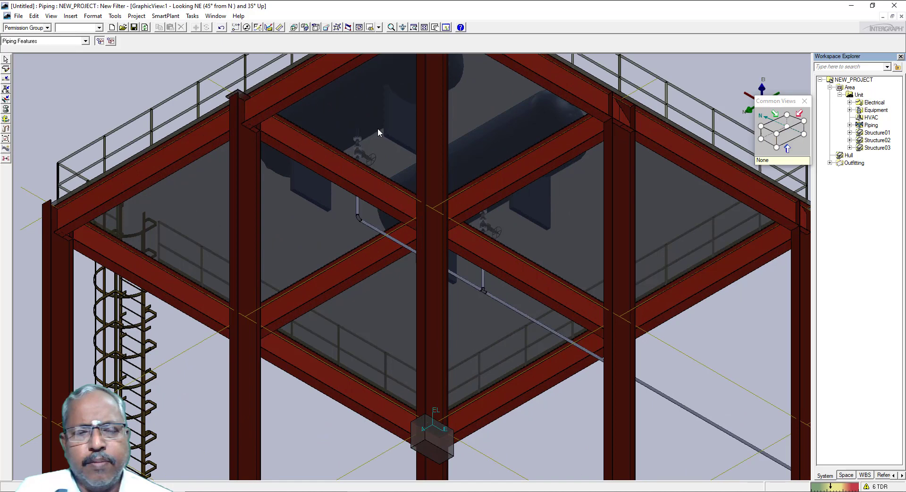
{"action": "scroll", "coordinate": [384, 125], "scroll_direction": "up", "scroll_amount": 2}
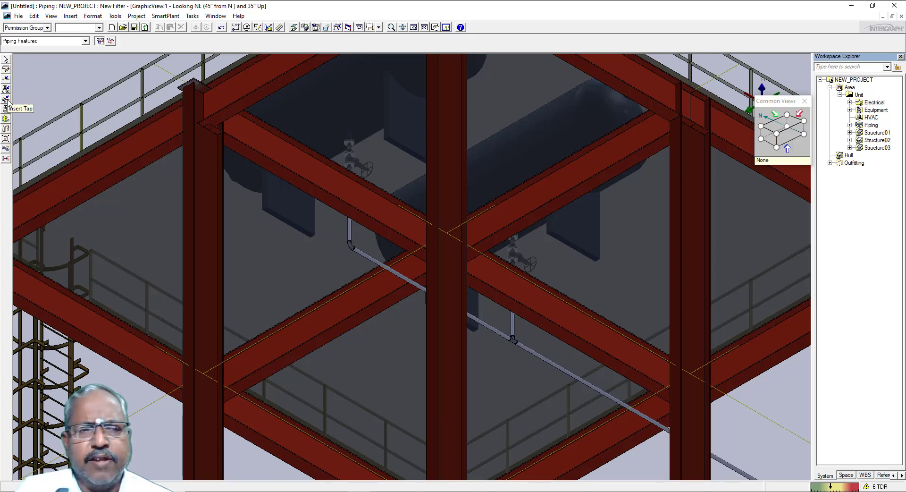
{"action": "left_click", "coordinate": [777, 135]}
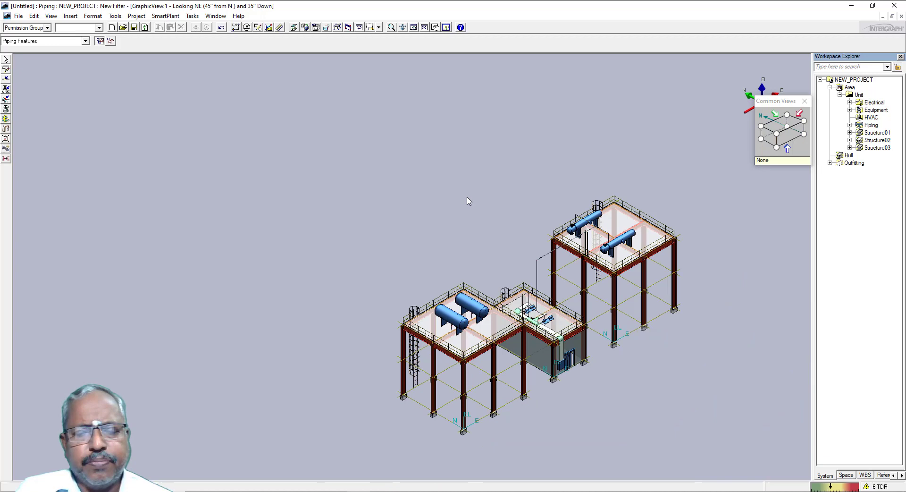
{"action": "scroll", "coordinate": [630, 397], "scroll_direction": "up", "scroll_amount": 3}
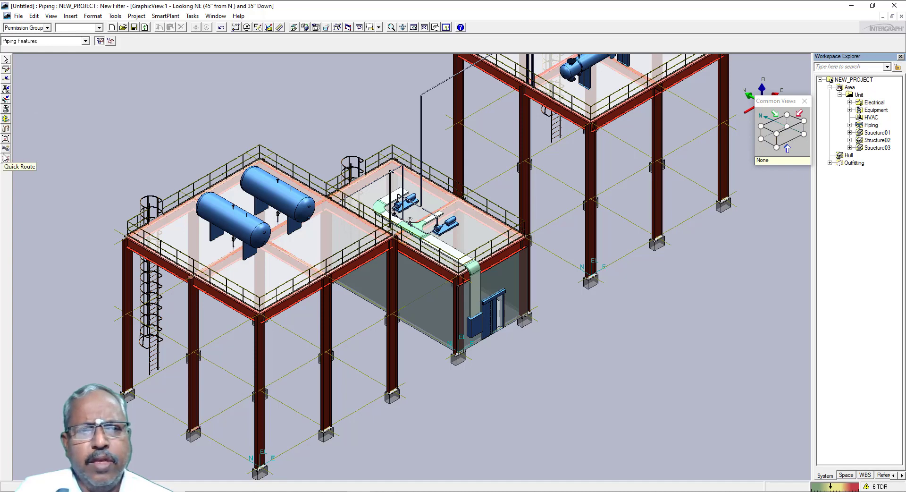
Step: Switch to the Electrical task and zoom toward the pump area
{"action": "left_click", "coordinate": [192, 17]}
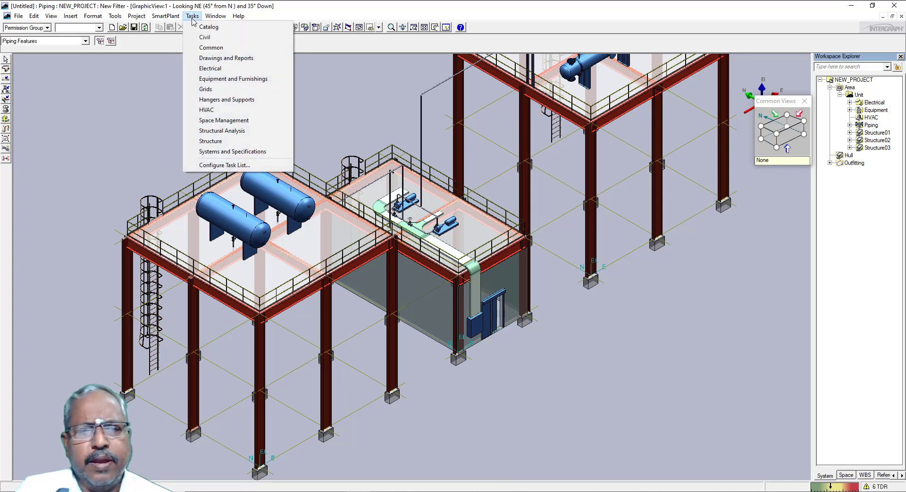
{"action": "left_click", "coordinate": [207, 68]}
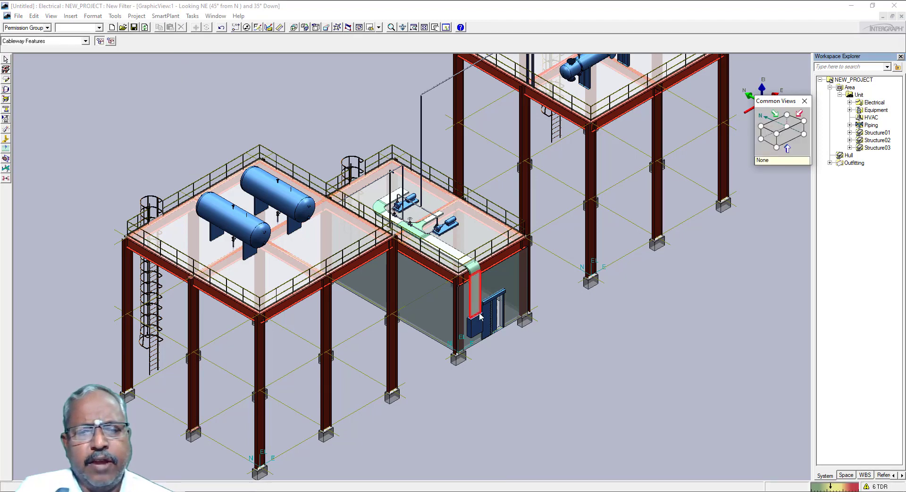
{"action": "scroll", "coordinate": [480, 319], "scroll_direction": "up", "scroll_amount": 2}
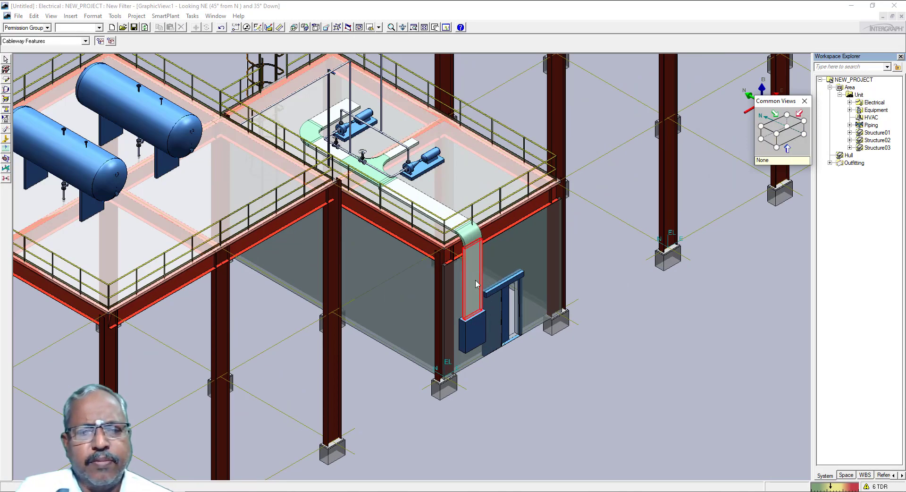
{"action": "scroll", "coordinate": [471, 285], "scroll_direction": "down", "scroll_amount": 3}
{"action": "scroll", "coordinate": [474, 274], "scroll_direction": "up", "scroll_amount": 3}
{"action": "scroll", "coordinate": [480, 259], "scroll_direction": "up", "scroll_amount": 1}
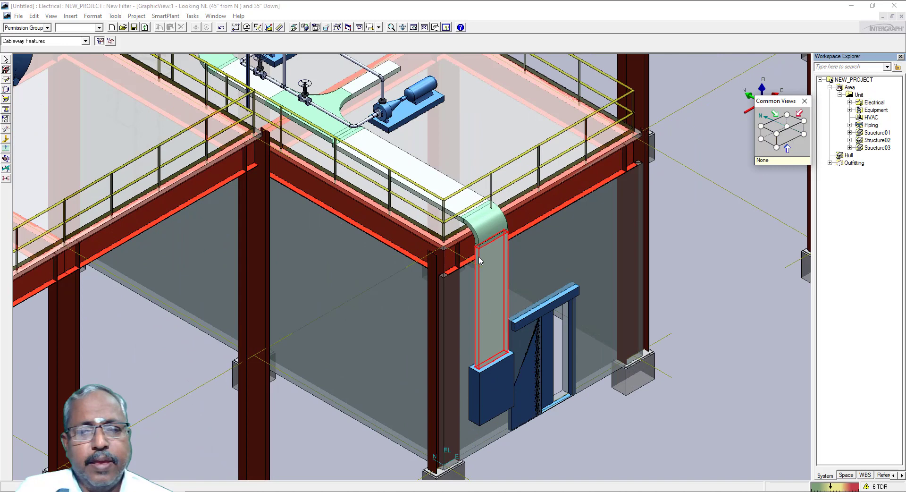
{"action": "scroll", "coordinate": [480, 261], "scroll_direction": "down", "scroll_amount": 3}
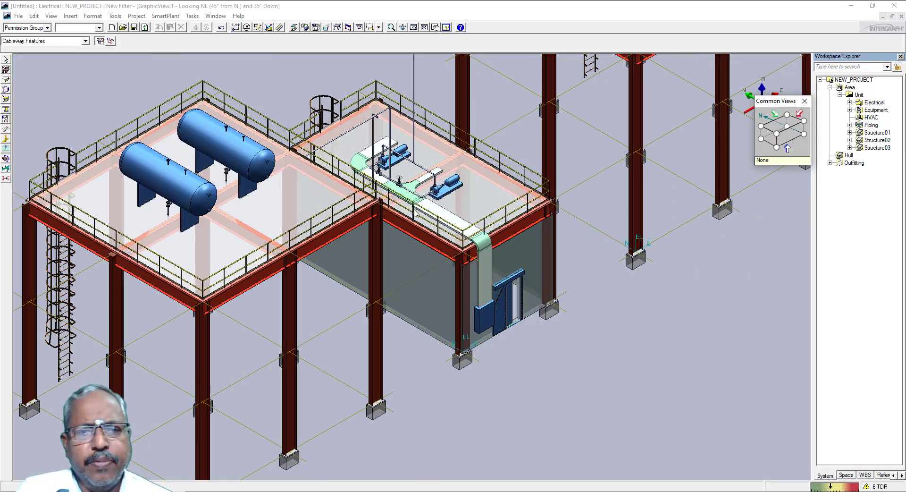
{"action": "scroll", "coordinate": [411, 185], "scroll_direction": "up", "scroll_amount": 3}
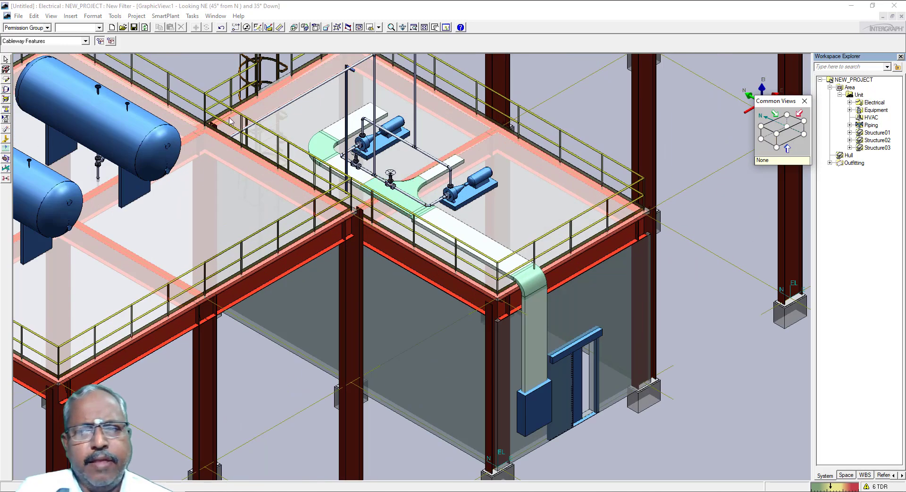
Step: Expand Electrical in the tree, allow all object types, and select CABLE01
{"action": "left_click", "coordinate": [849, 103]}
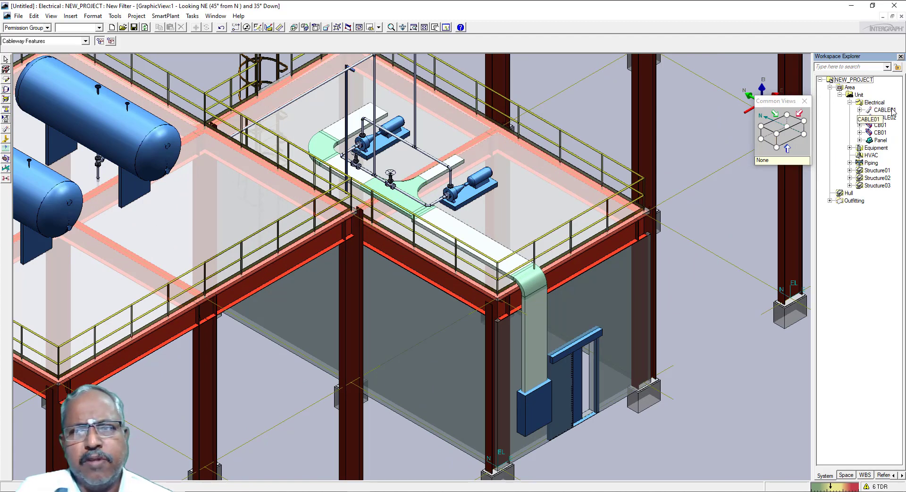
{"action": "left_click", "coordinate": [88, 42]}
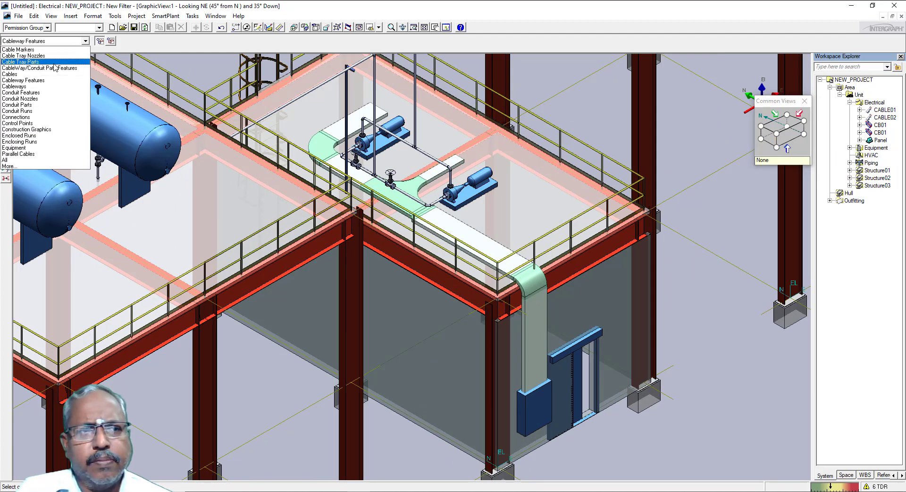
{"action": "left_click", "coordinate": [29, 159]}
{"action": "left_click", "coordinate": [883, 109]}
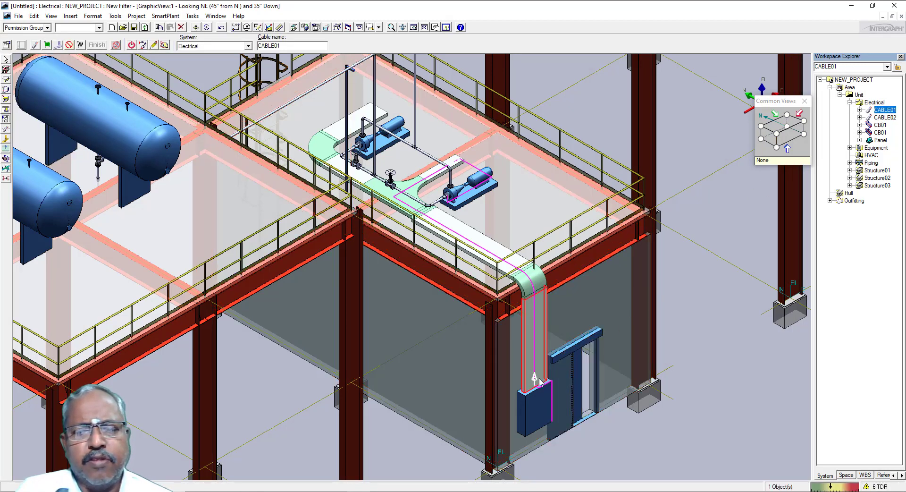
{"action": "scroll", "coordinate": [430, 188], "scroll_direction": "up", "scroll_amount": 1}
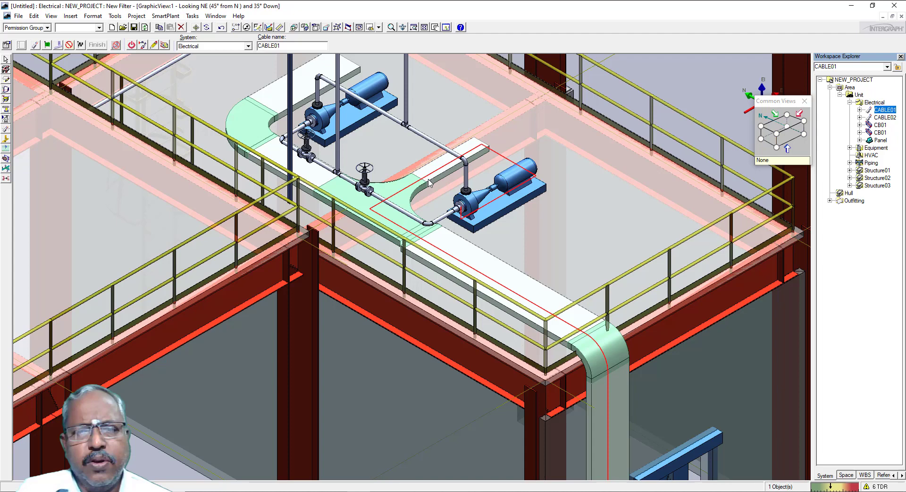
{"action": "scroll", "coordinate": [495, 171], "scroll_direction": "up", "scroll_amount": 1}
{"action": "scroll", "coordinate": [495, 171], "scroll_direction": "down", "scroll_amount": 2}
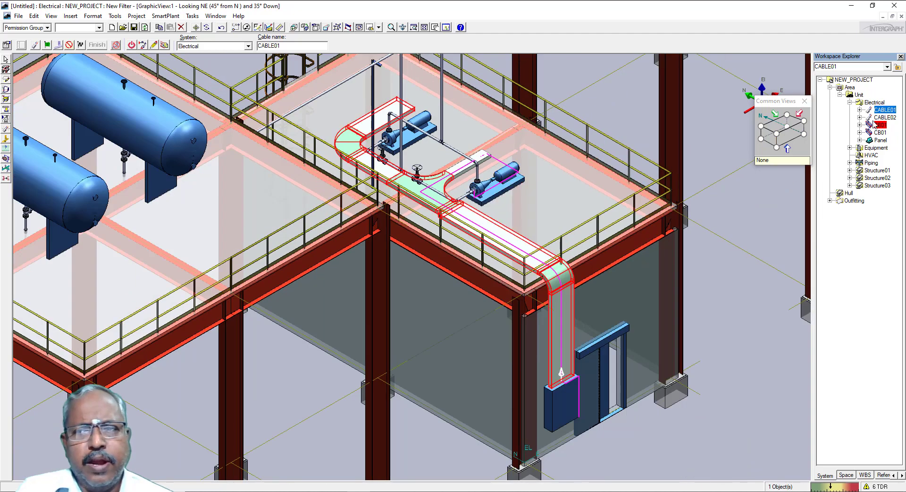
Step: Select the CABLE02 cable run and switch to the HVAC task
{"action": "left_click", "coordinate": [885, 117]}
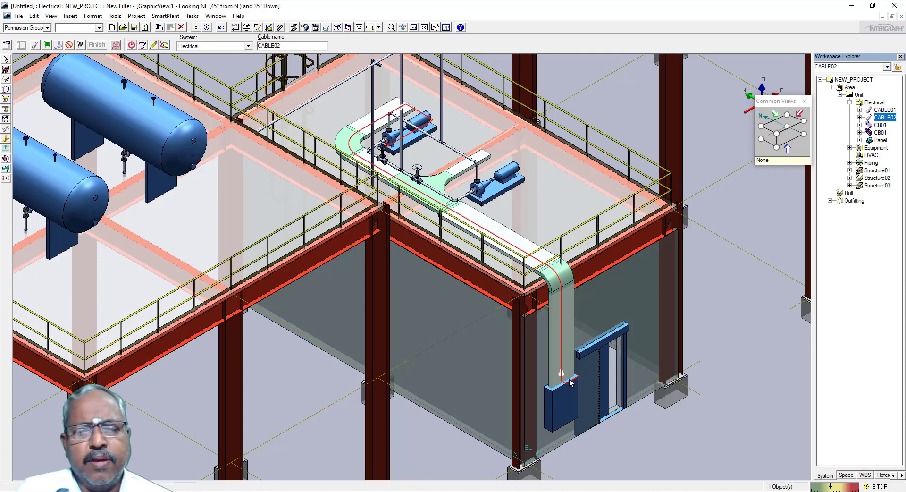
{"action": "scroll", "coordinate": [450, 303], "scroll_direction": "down", "scroll_amount": 1}
{"action": "scroll", "coordinate": [466, 197], "scroll_direction": "up", "scroll_amount": 1}
{"action": "scroll", "coordinate": [466, 197], "scroll_direction": "up", "scroll_amount": 1}
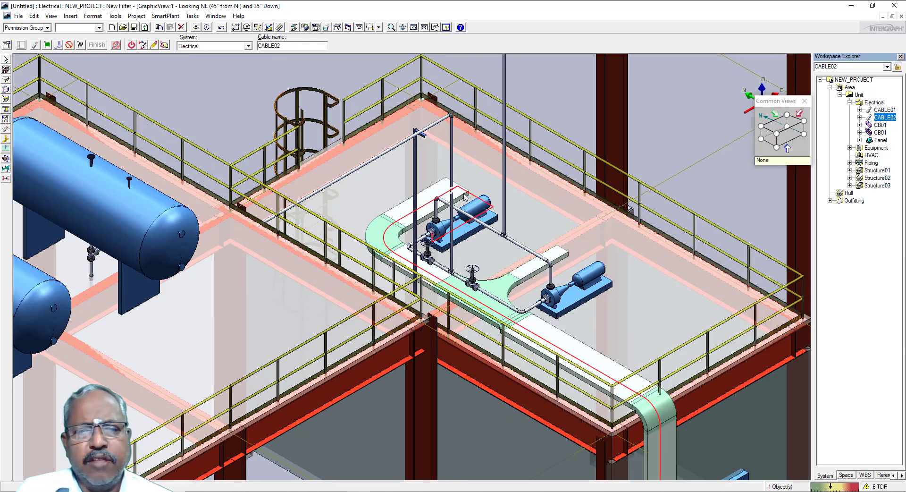
{"action": "left_click", "coordinate": [465, 197]}
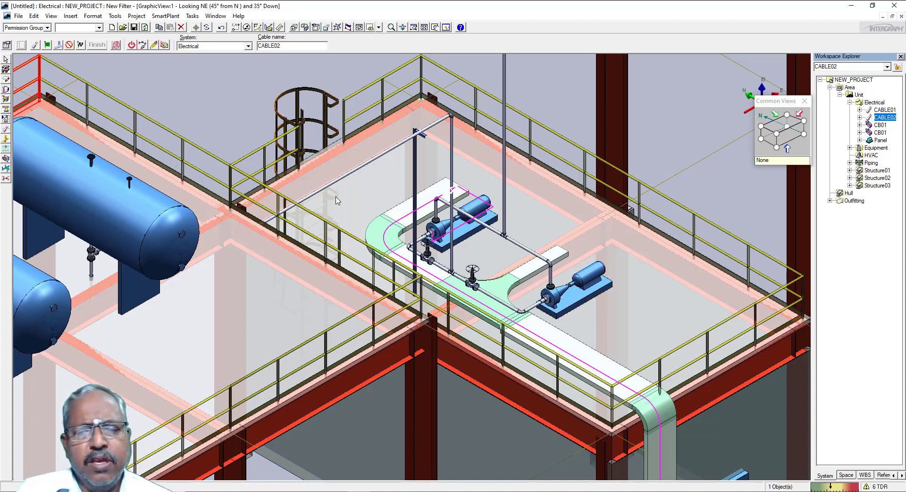
{"action": "left_click", "coordinate": [192, 15]}
{"action": "left_click", "coordinate": [209, 100]}
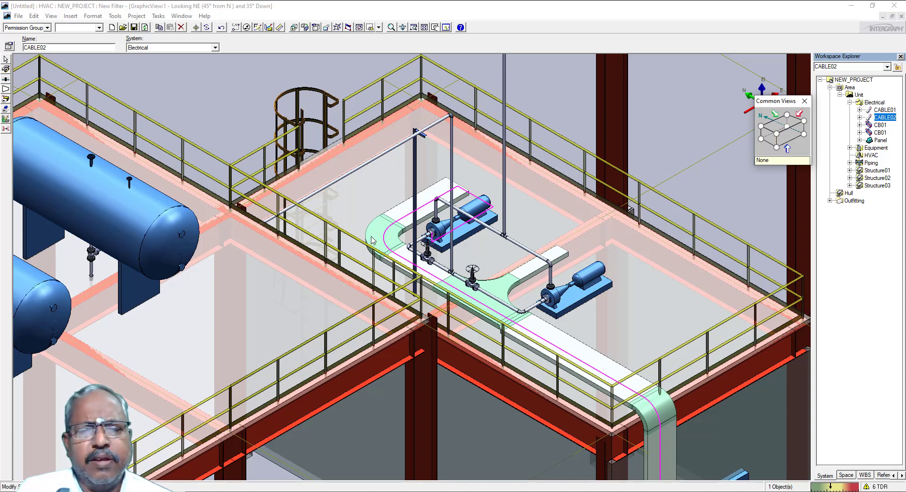
Step: Survey both platforms by zooming out and in, then switch to the Hangers and Supports task
{"action": "scroll", "coordinate": [372, 240], "scroll_direction": "down", "scroll_amount": 3}
{"action": "scroll", "coordinate": [373, 241], "scroll_direction": "down", "scroll_amount": 3}
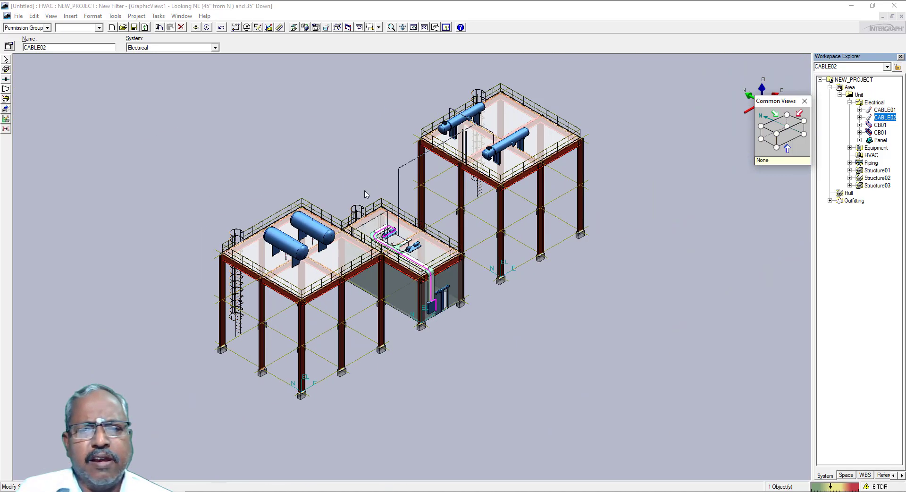
{"action": "scroll", "coordinate": [464, 134], "scroll_direction": "up", "scroll_amount": 2}
{"action": "scroll", "coordinate": [465, 134], "scroll_direction": "up", "scroll_amount": 3}
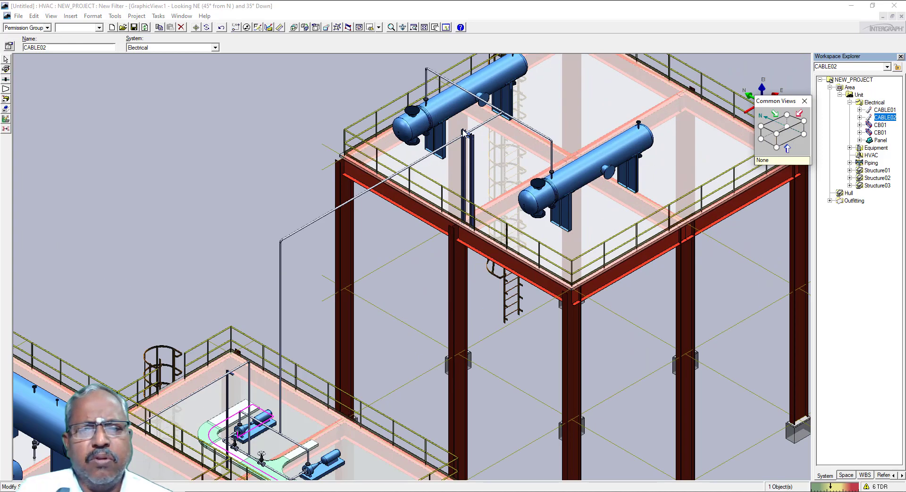
{"action": "scroll", "coordinate": [465, 134], "scroll_direction": "down", "scroll_amount": 2}
{"action": "scroll", "coordinate": [465, 133], "scroll_direction": "up", "scroll_amount": 1}
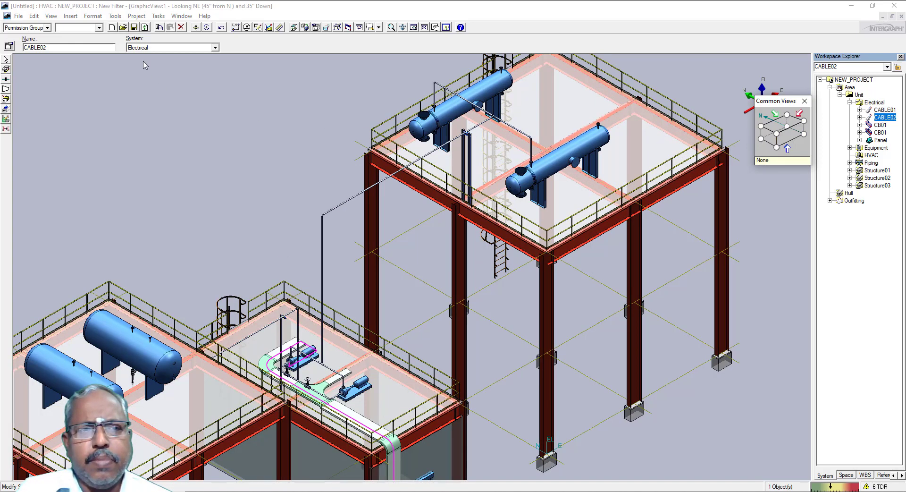
{"action": "left_click", "coordinate": [159, 16]}
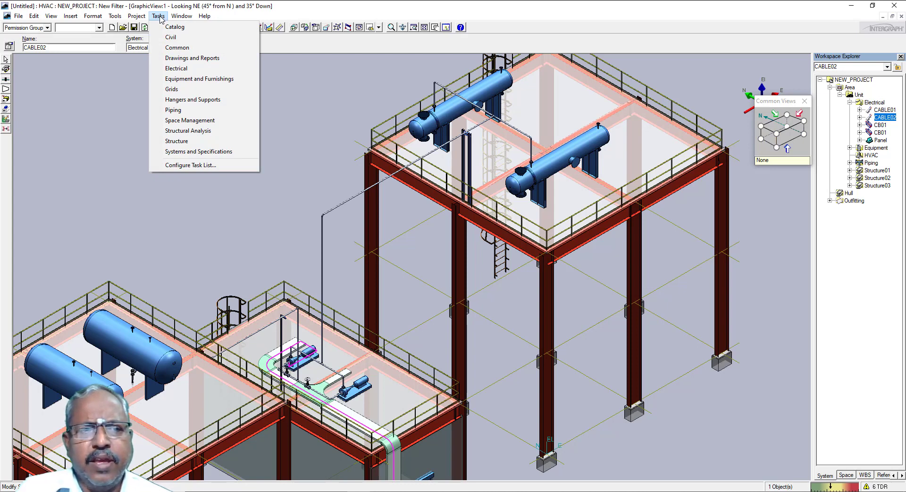
{"action": "left_click", "coordinate": [188, 100]}
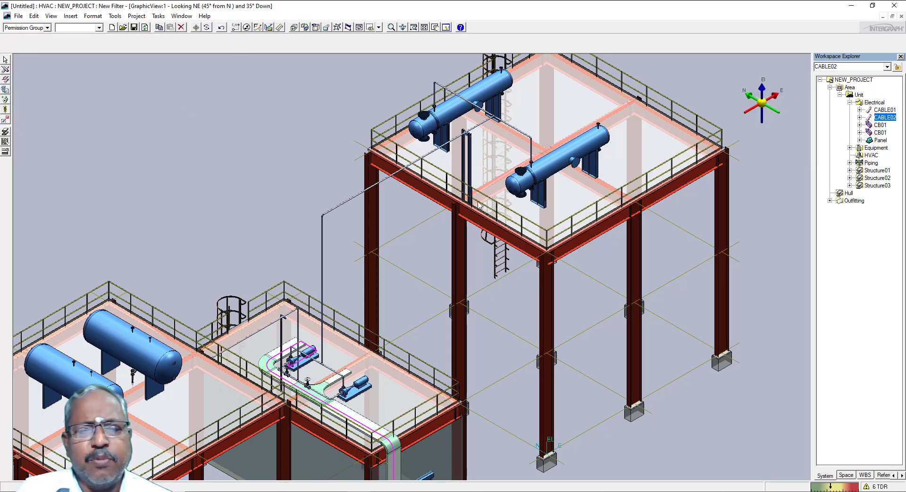
Step: Zoom in on the overhead pipe's T-shaped steel hanger and set the locate filter to Support
{"action": "left_click", "coordinate": [470, 137]}
{"action": "scroll", "coordinate": [471, 136], "scroll_direction": "up", "scroll_amount": 1}
{"action": "scroll", "coordinate": [470, 135], "scroll_direction": "up", "scroll_amount": 1}
{"action": "scroll", "coordinate": [471, 135], "scroll_direction": "up", "scroll_amount": 2}
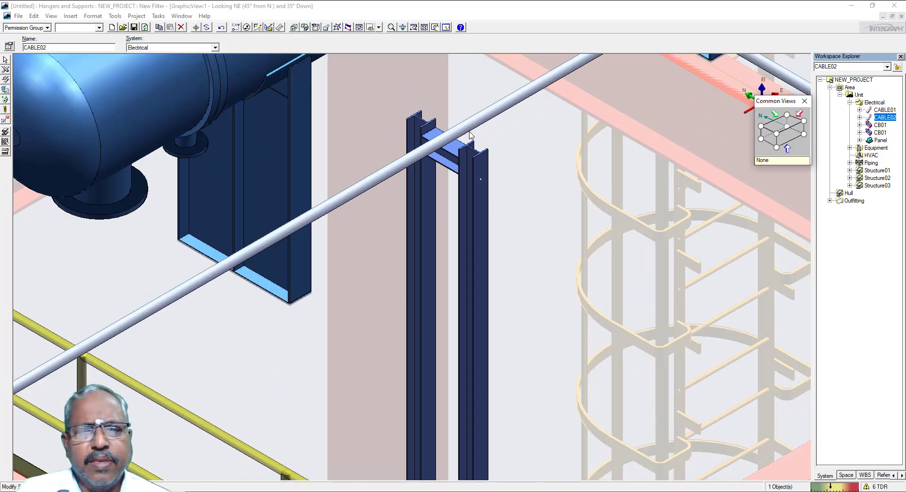
{"action": "scroll", "coordinate": [471, 135], "scroll_direction": "down", "scroll_amount": 3}
{"action": "scroll", "coordinate": [414, 222], "scroll_direction": "down", "scroll_amount": 2}
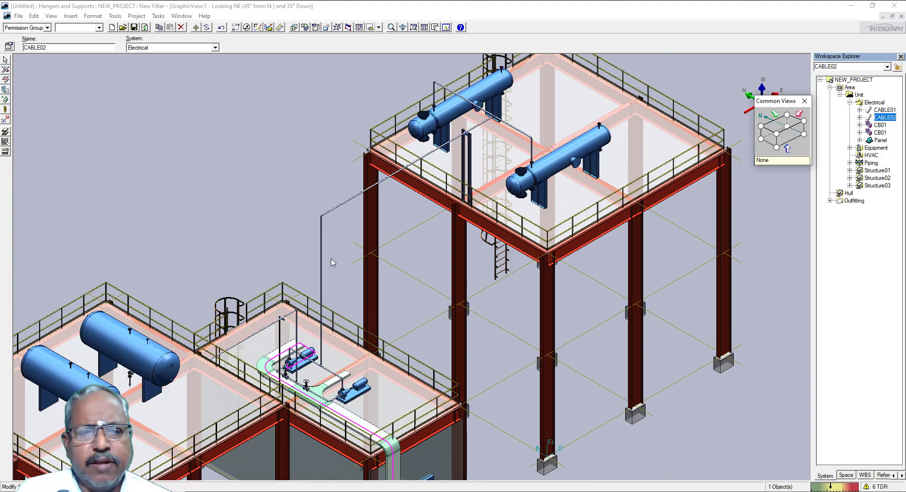
{"action": "scroll", "coordinate": [299, 353], "scroll_direction": "up", "scroll_amount": 2}
{"action": "scroll", "coordinate": [283, 313], "scroll_direction": "up", "scroll_amount": 2}
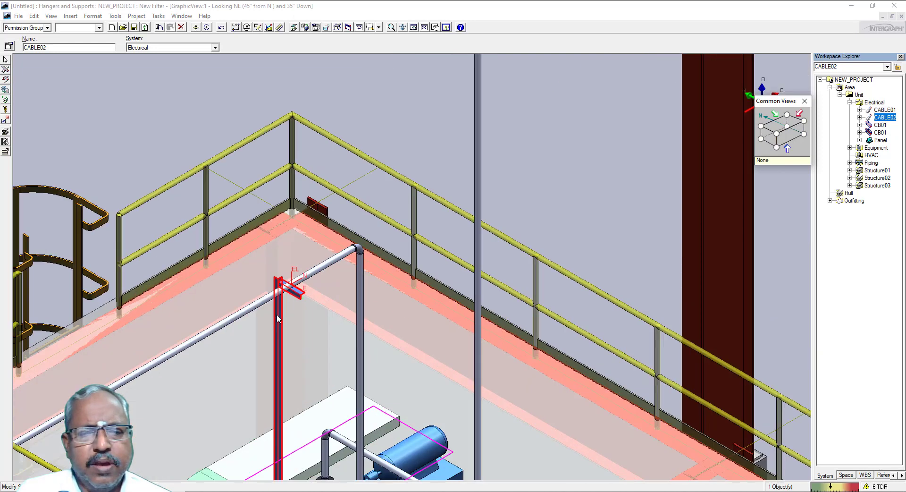
{"action": "scroll", "coordinate": [285, 312], "scroll_direction": "up", "scroll_amount": 2}
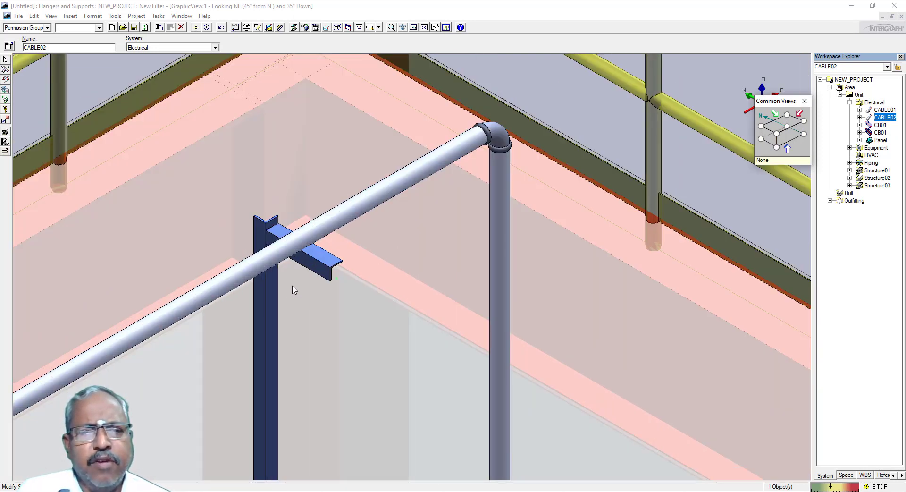
{"action": "scroll", "coordinate": [293, 288], "scroll_direction": "down", "scroll_amount": 2}
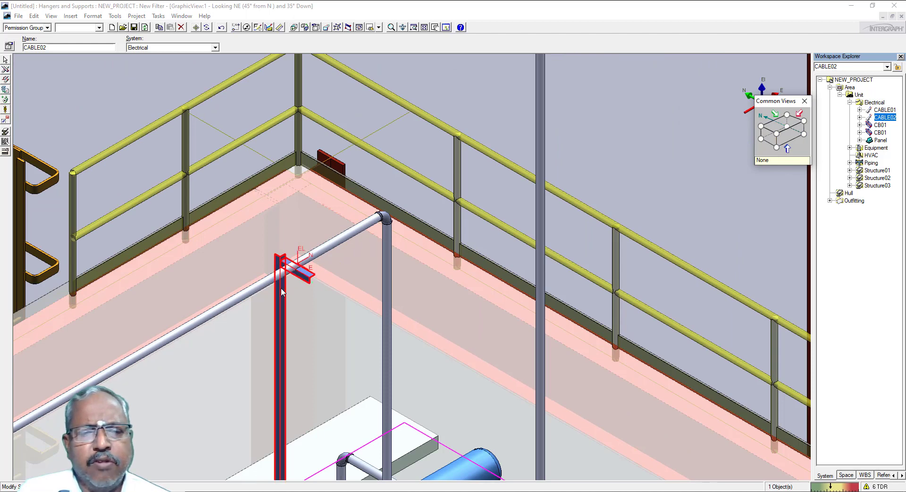
{"action": "scroll", "coordinate": [281, 287], "scroll_direction": "up", "scroll_amount": 2}
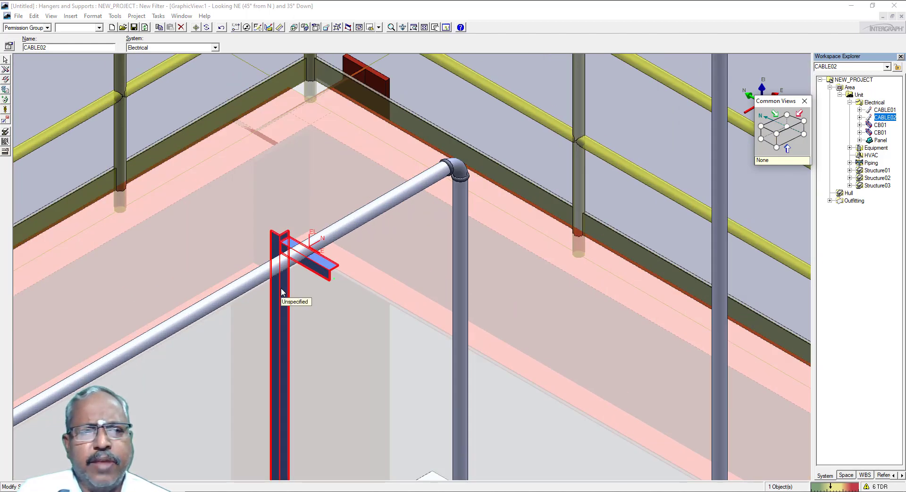
{"action": "left_click", "coordinate": [8, 59]}
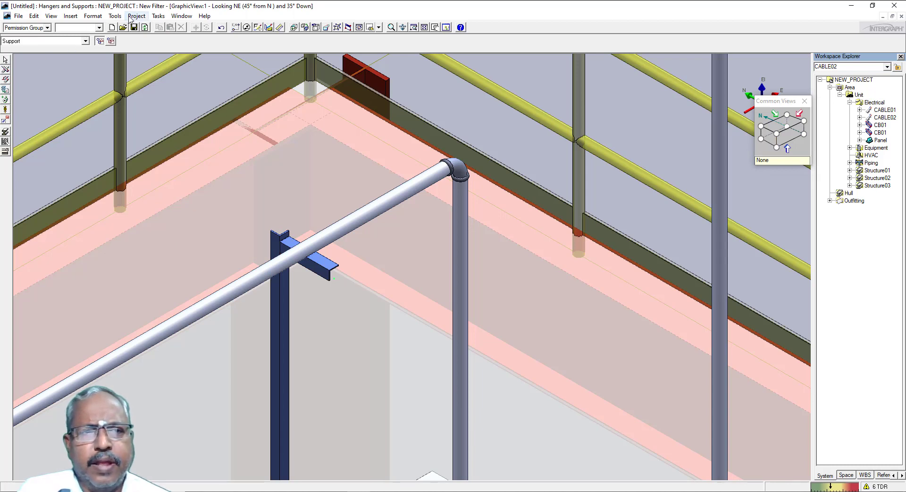
Step: Switch to Drawings and Reports and expand New Folder down to Piping > Iso Pipeline
{"action": "left_click", "coordinate": [161, 17]}
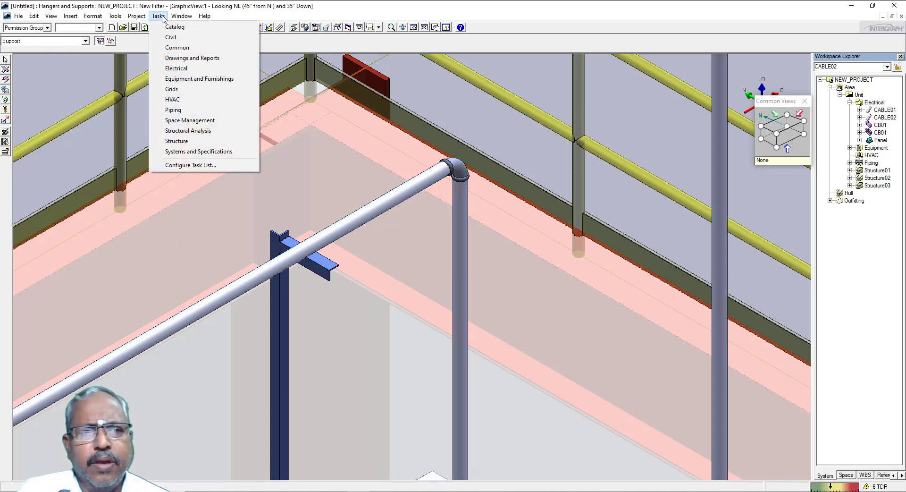
{"action": "left_click", "coordinate": [175, 58]}
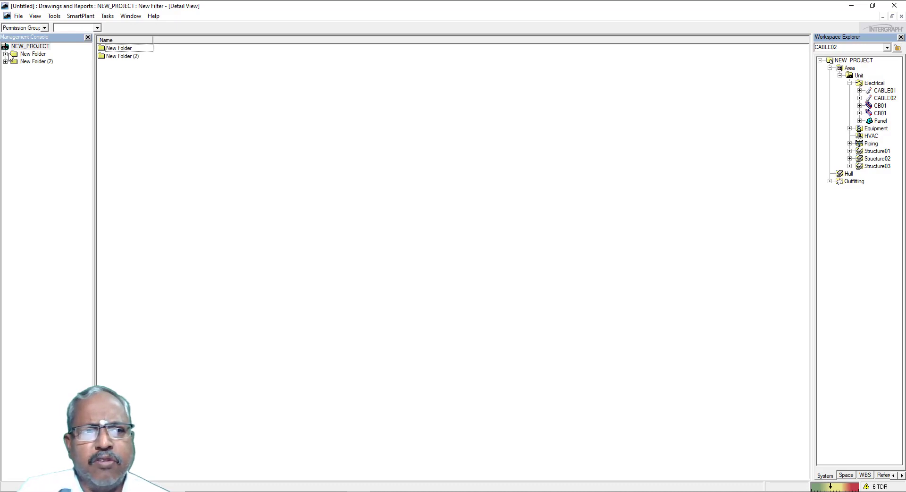
{"action": "left_click", "coordinate": [5, 54]}
{"action": "left_click", "coordinate": [14, 62]}
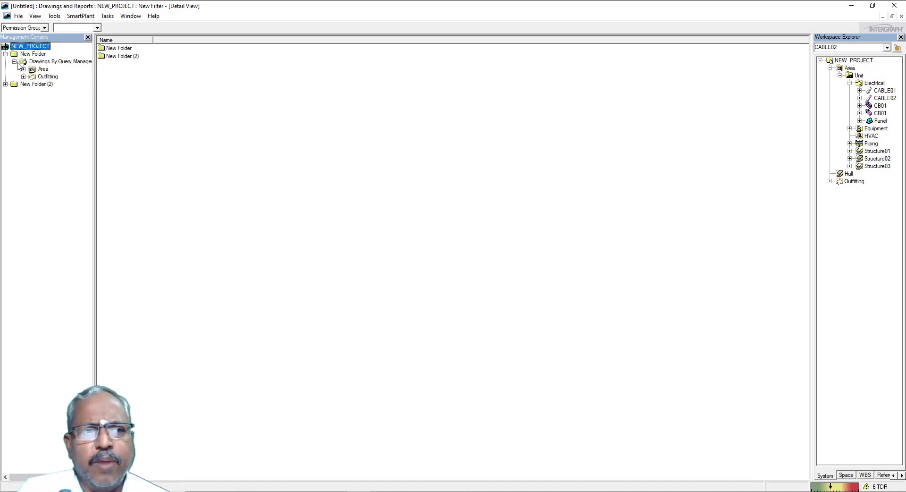
{"action": "left_click", "coordinate": [23, 69]}
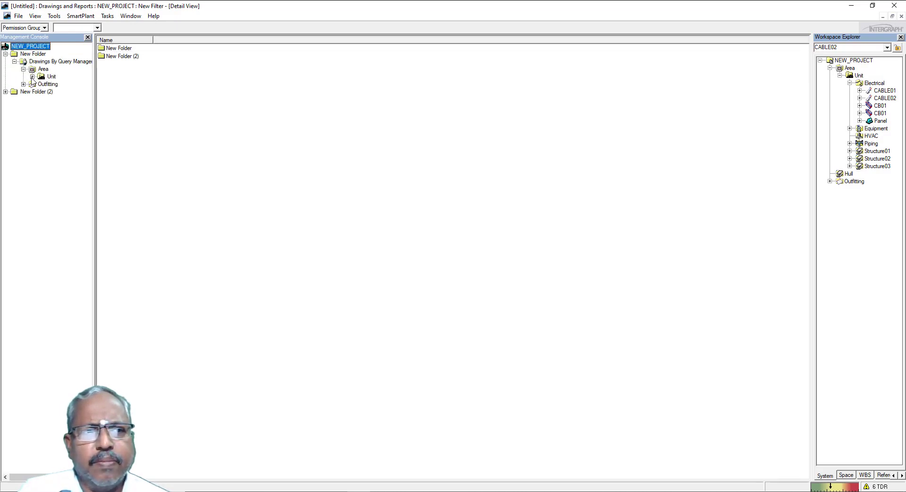
{"action": "left_click", "coordinate": [32, 77]}
{"action": "left_click", "coordinate": [41, 84]}
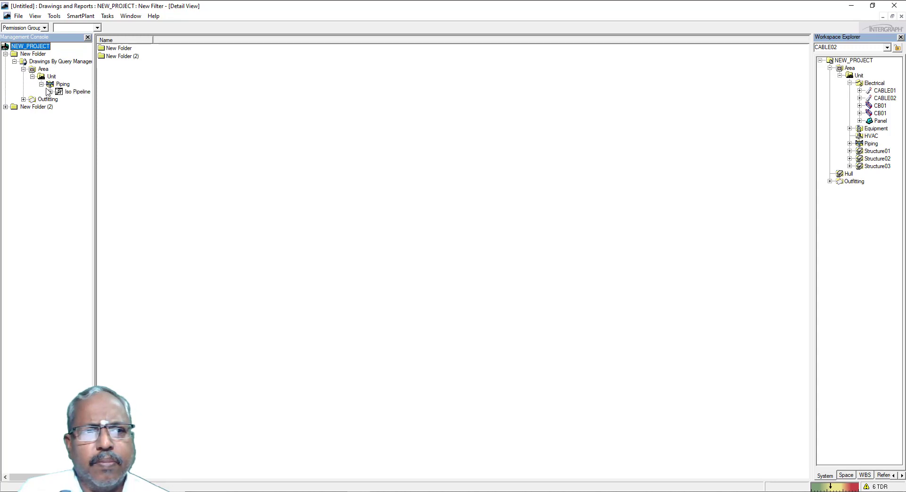
{"action": "left_click", "coordinate": [79, 92]}
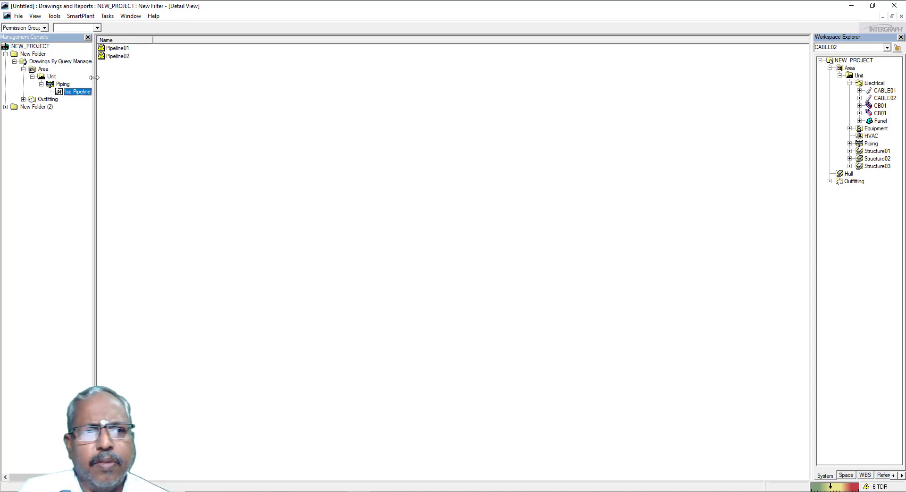
Step: Open the Pipeline01 isometric drawing for editing
{"action": "left_click", "coordinate": [117, 52]}
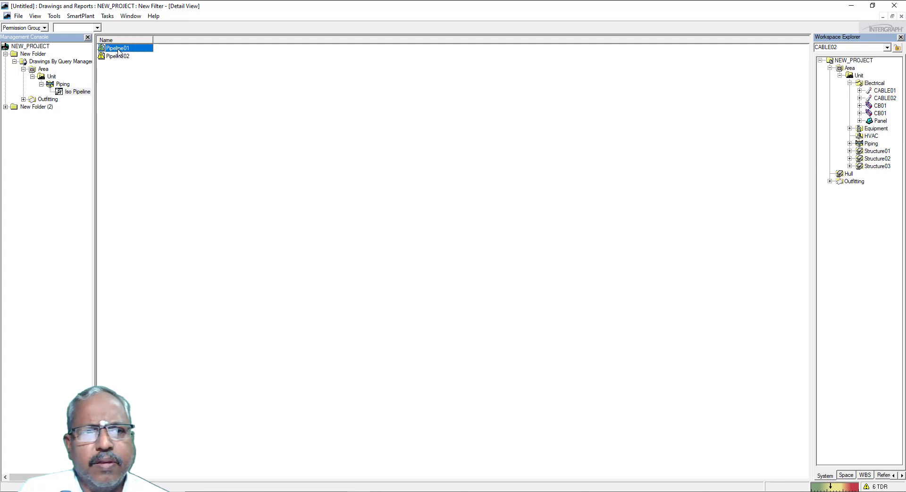
{"action": "right_click", "coordinate": [118, 52]}
{"action": "left_click", "coordinate": [141, 65]}
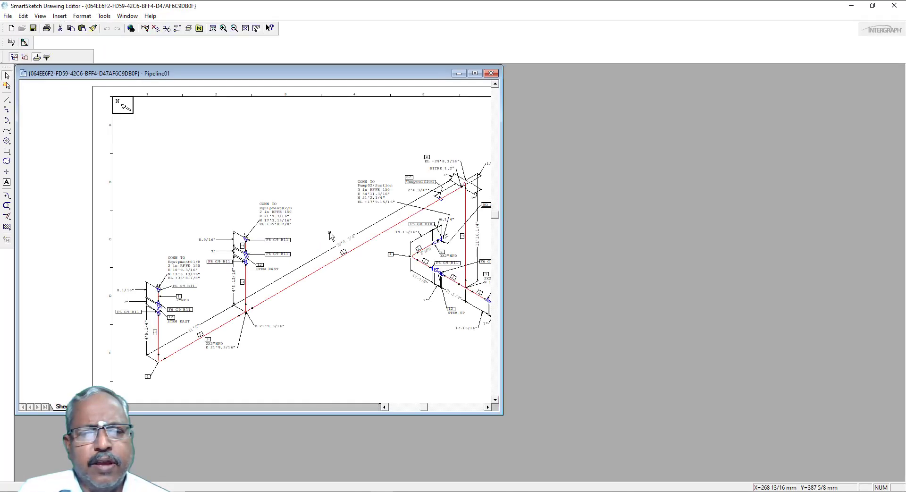
Step: Maximize Pipeline01 and zoom around its gate valves, flange callouts and dimensions to Pump01 suction
{"action": "left_click", "coordinate": [474, 73]}
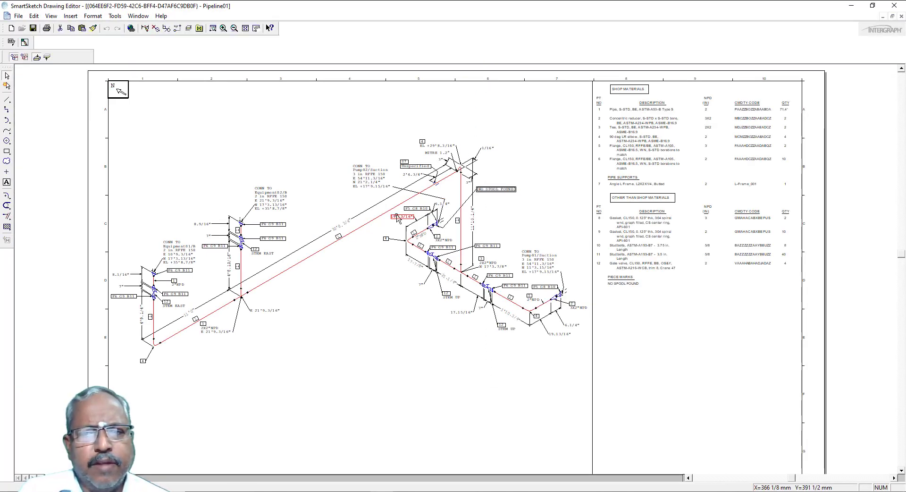
{"action": "scroll", "coordinate": [213, 314], "scroll_direction": "down", "scroll_amount": 1}
{"action": "scroll", "coordinate": [205, 307], "scroll_direction": "up", "scroll_amount": 1}
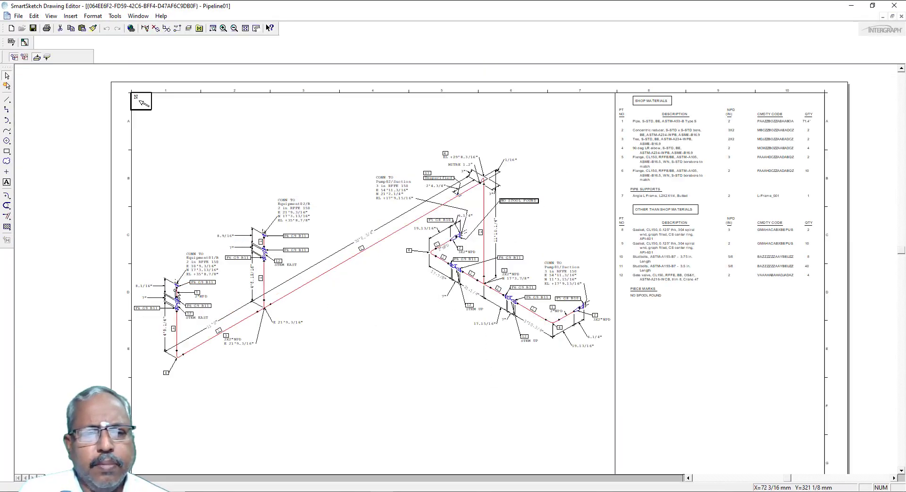
{"action": "scroll", "coordinate": [166, 311], "scroll_direction": "up", "scroll_amount": 1}
{"action": "scroll", "coordinate": [166, 315], "scroll_direction": "up", "scroll_amount": 1}
{"action": "scroll", "coordinate": [166, 315], "scroll_direction": "up", "scroll_amount": 1}
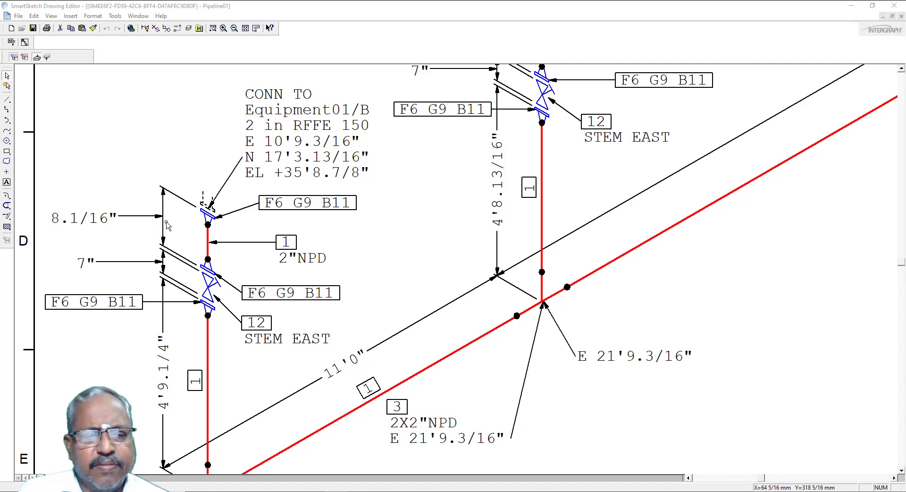
{"action": "scroll", "coordinate": [167, 222], "scroll_direction": "down", "scroll_amount": 1}
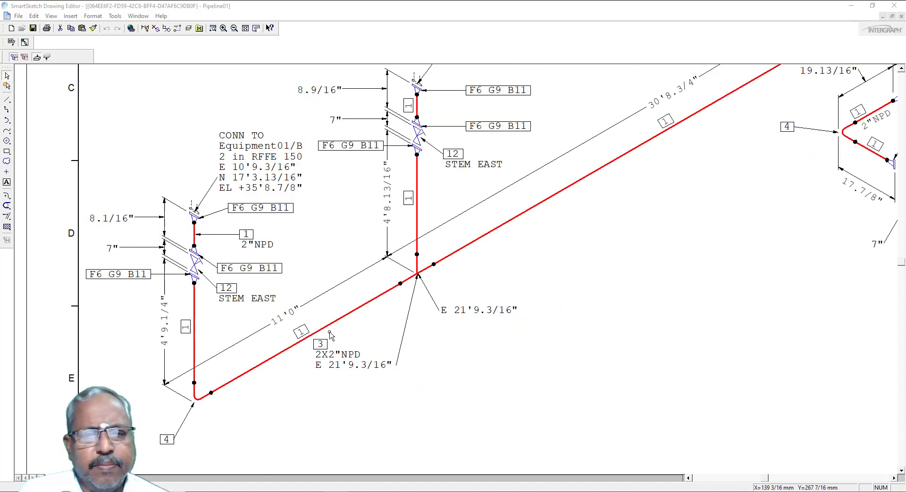
{"action": "scroll", "coordinate": [330, 335], "scroll_direction": "down", "scroll_amount": 1}
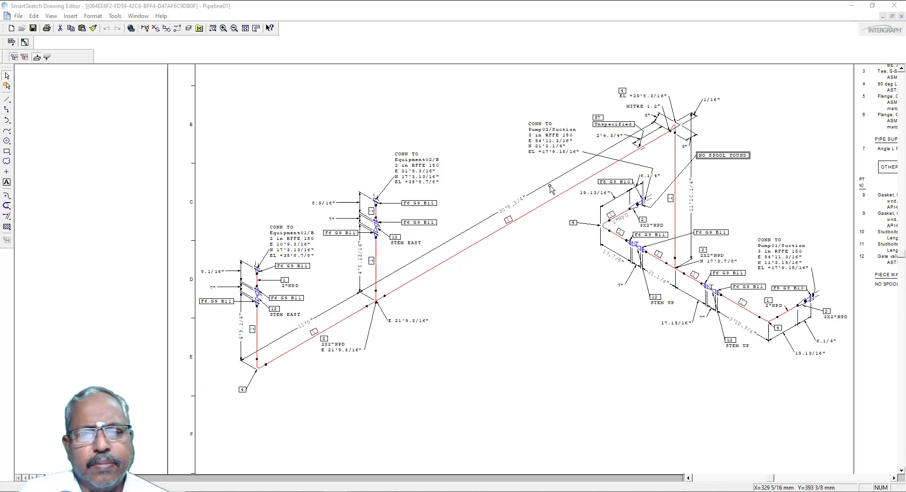
{"action": "scroll", "coordinate": [550, 185], "scroll_direction": "up", "scroll_amount": 1}
{"action": "scroll", "coordinate": [533, 179], "scroll_direction": "up", "scroll_amount": 1}
{"action": "scroll", "coordinate": [479, 180], "scroll_direction": "down", "scroll_amount": 1}
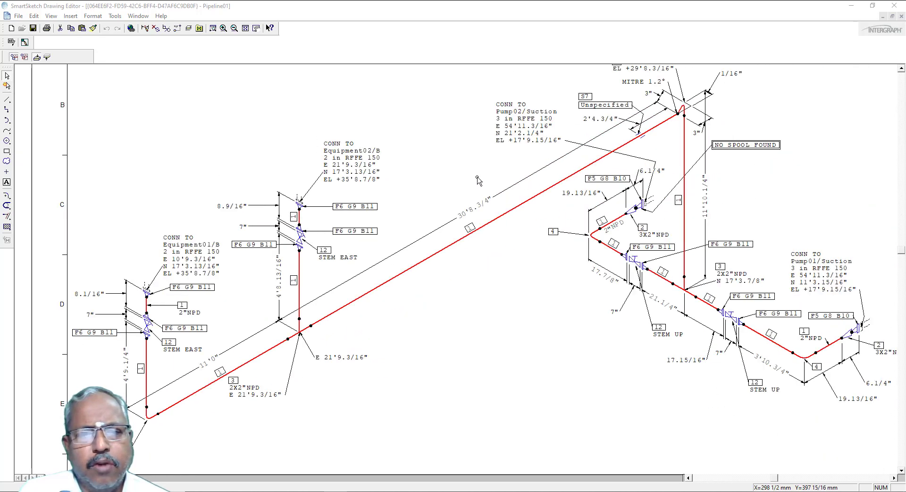
{"action": "scroll", "coordinate": [364, 238], "scroll_direction": "down", "scroll_amount": 1}
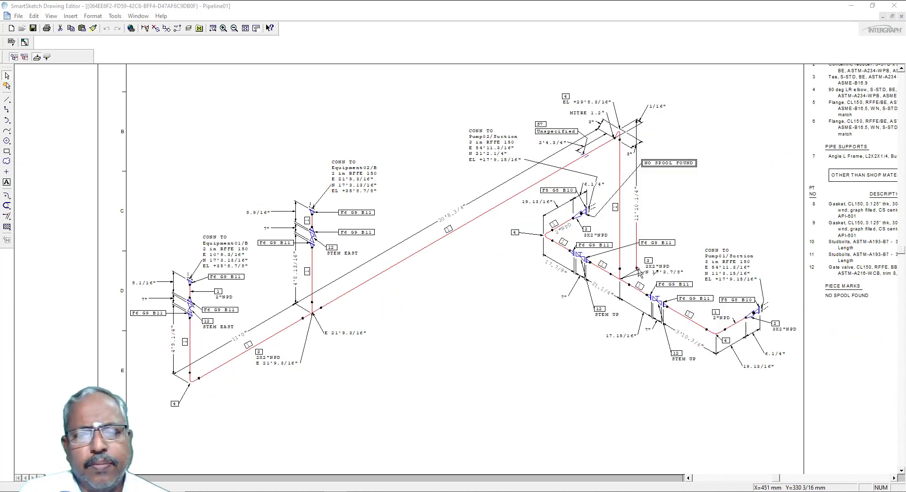
{"action": "scroll", "coordinate": [638, 273], "scroll_direction": "up", "scroll_amount": 3}
{"action": "scroll", "coordinate": [602, 272], "scroll_direction": "up", "scroll_amount": 1}
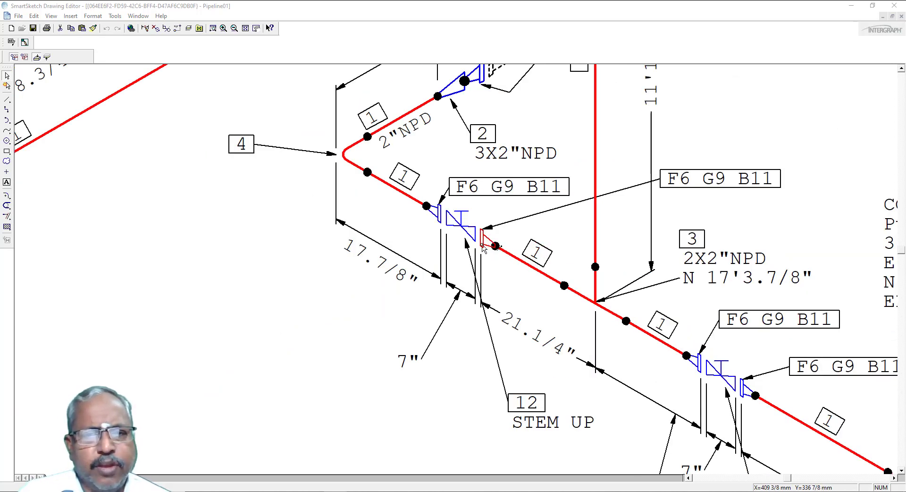
{"action": "scroll", "coordinate": [383, 246], "scroll_direction": "down", "scroll_amount": 1}
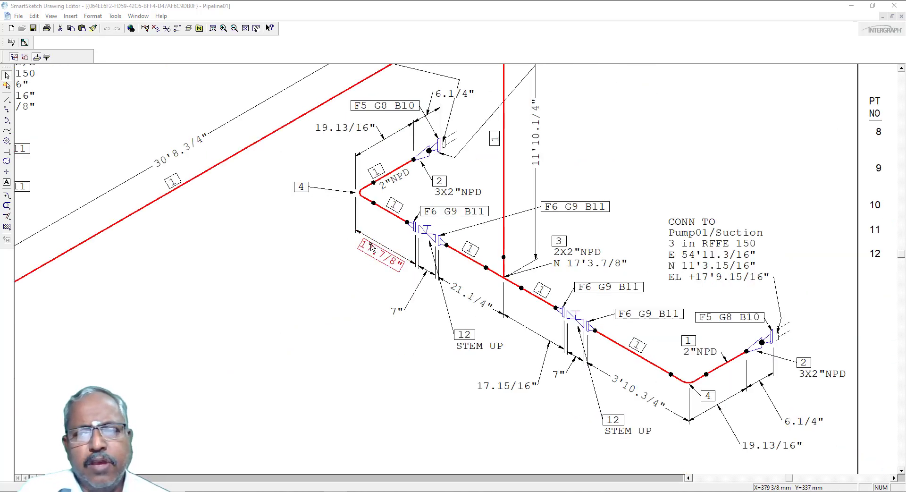
Step: Zoom and pan across Pipeline01's Shop and Other Than Shop Materials tables to read gaskets, studbolts and valves
{"action": "scroll", "coordinate": [369, 248], "scroll_direction": "down", "scroll_amount": 1}
{"action": "scroll", "coordinate": [369, 247], "scroll_direction": "down", "scroll_amount": 1}
{"action": "scroll", "coordinate": [370, 247], "scroll_direction": "down", "scroll_amount": 1}
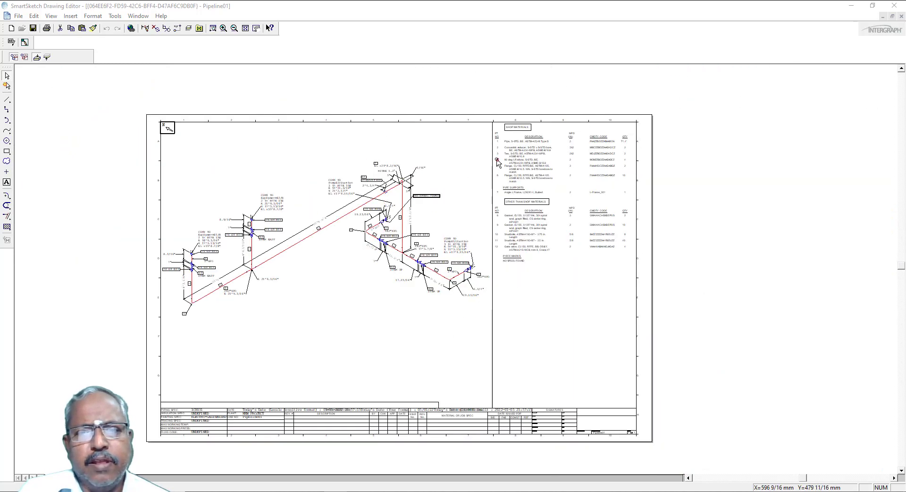
{"action": "scroll", "coordinate": [531, 137], "scroll_direction": "up", "scroll_amount": 1}
{"action": "scroll", "coordinate": [520, 150], "scroll_direction": "up", "scroll_amount": 1}
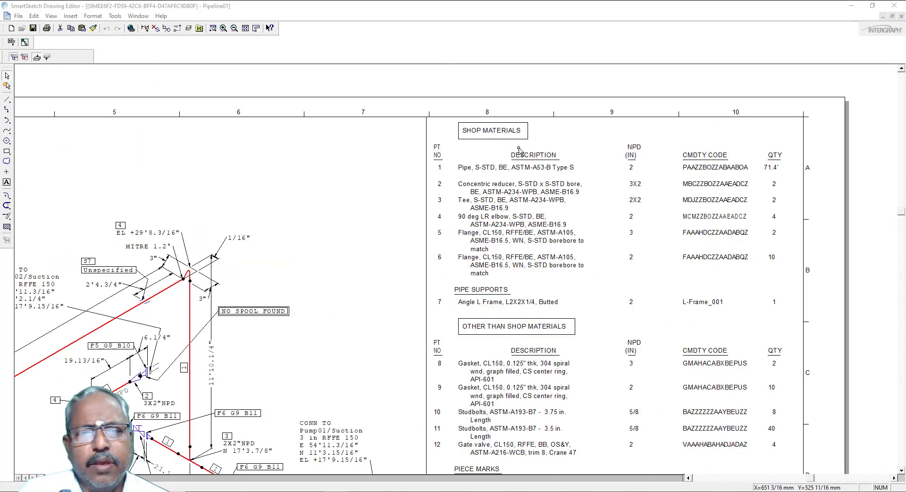
{"action": "scroll", "coordinate": [518, 150], "scroll_direction": "up", "scroll_amount": 1}
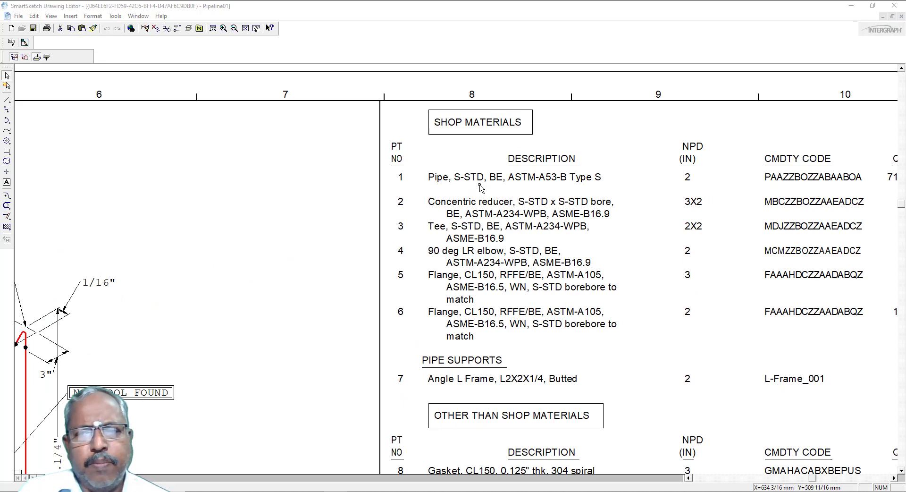
{"action": "scroll", "coordinate": [547, 174], "scroll_direction": "down", "scroll_amount": 1}
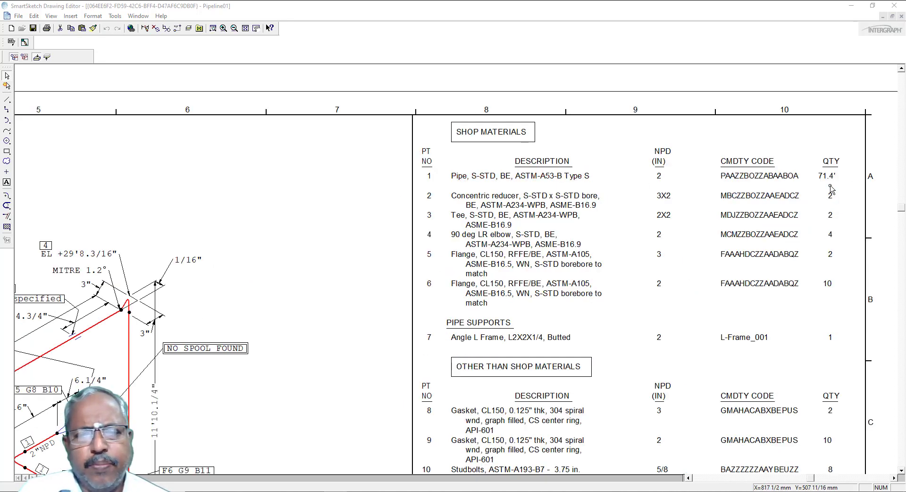
{"action": "scroll", "coordinate": [831, 189], "scroll_direction": "up", "scroll_amount": 1}
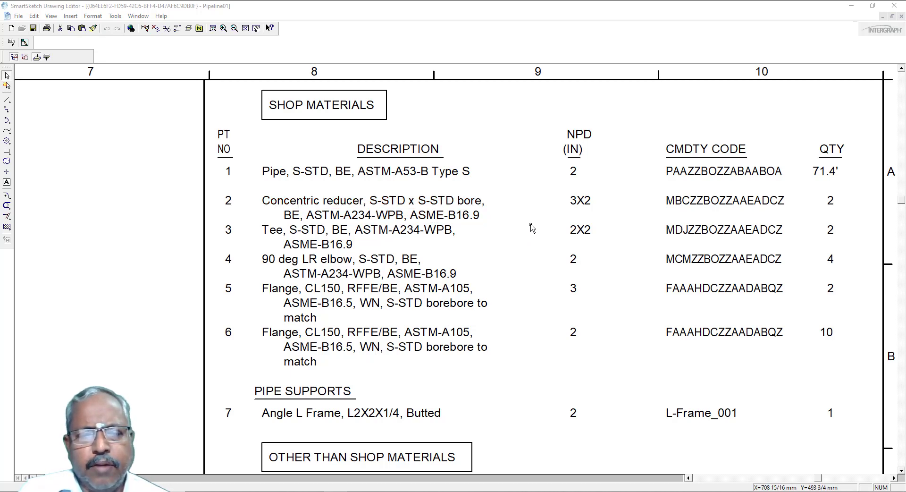
{"action": "scroll", "coordinate": [387, 298], "scroll_direction": "down", "scroll_amount": 1}
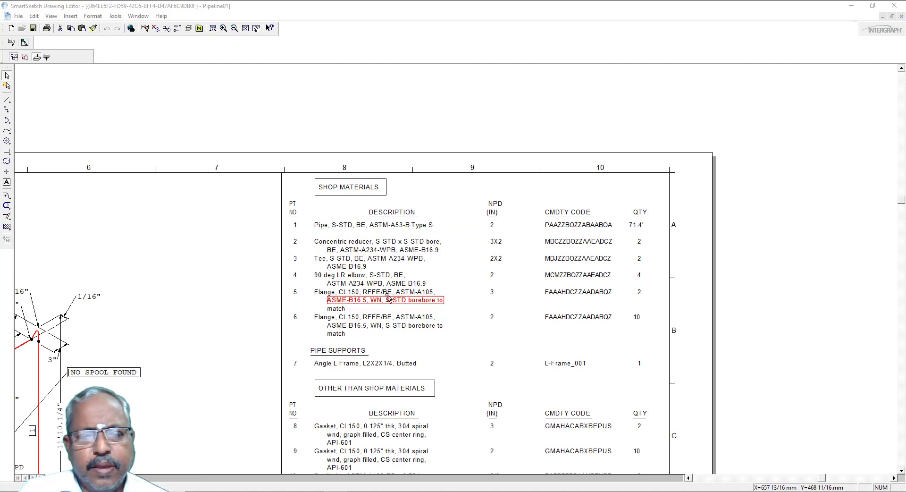
{"action": "scroll", "coordinate": [387, 302], "scroll_direction": "down", "scroll_amount": 1}
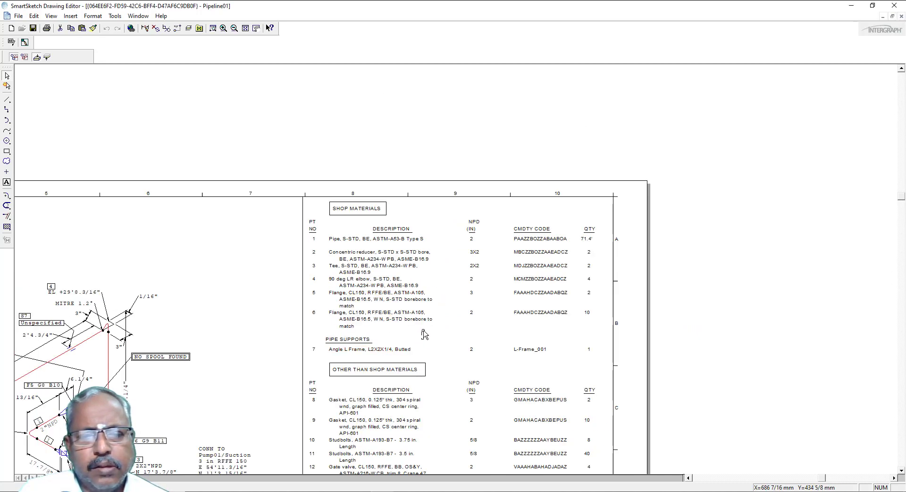
{"action": "scroll", "coordinate": [401, 362], "scroll_direction": "down", "scroll_amount": 1}
{"action": "scroll", "coordinate": [375, 419], "scroll_direction": "up", "scroll_amount": 1}
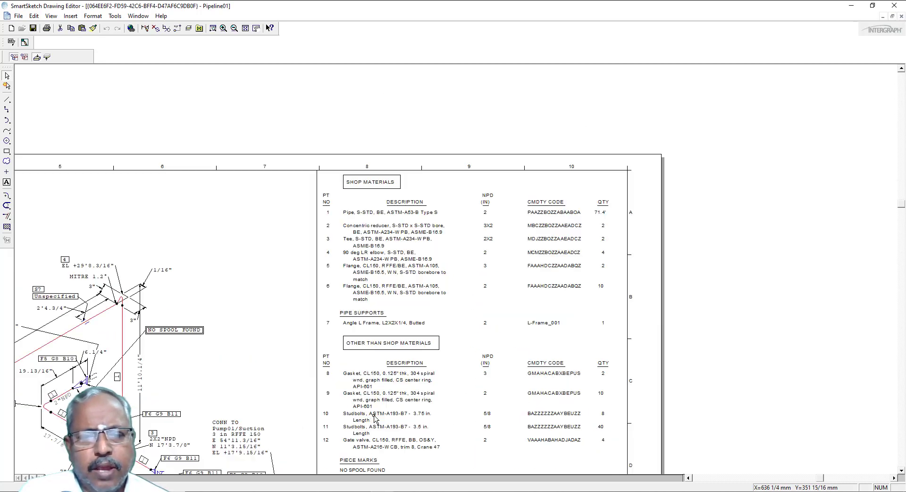
{"action": "scroll", "coordinate": [383, 377], "scroll_direction": "up", "scroll_amount": 1}
{"action": "scroll", "coordinate": [394, 372], "scroll_direction": "up", "scroll_amount": 1}
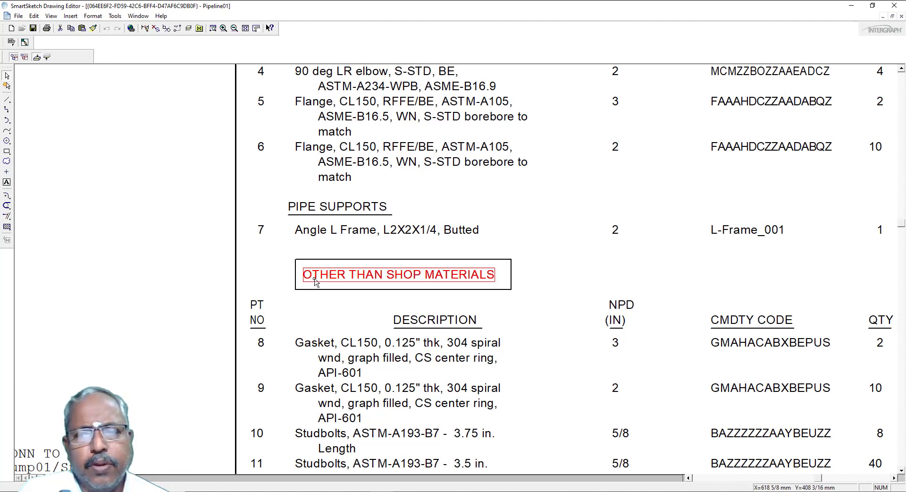
{"action": "scroll", "coordinate": [315, 282], "scroll_direction": "down", "scroll_amount": 1}
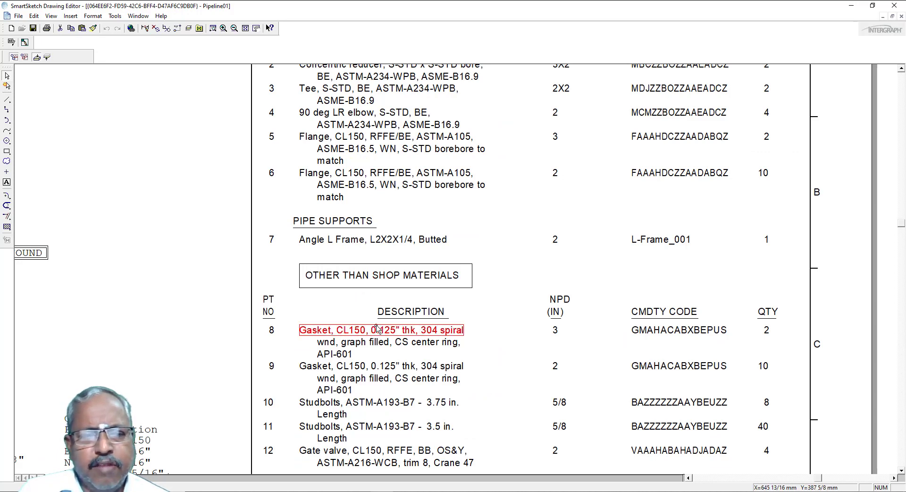
{"action": "scroll", "coordinate": [345, 333], "scroll_direction": "down", "scroll_amount": 2}
{"action": "scroll", "coordinate": [278, 336], "scroll_direction": "down", "scroll_amount": 1}
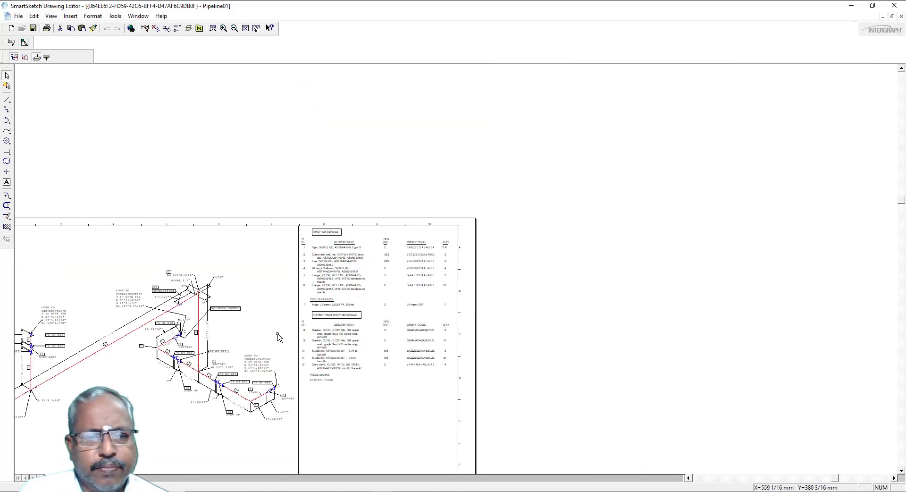
{"action": "scroll", "coordinate": [285, 336], "scroll_direction": "down", "scroll_amount": 1}
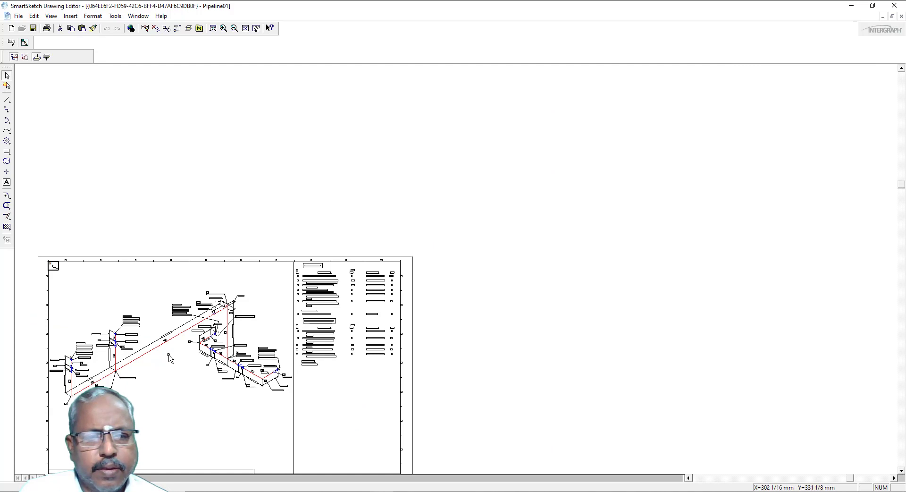
{"action": "scroll", "coordinate": [165, 361], "scroll_direction": "up", "scroll_amount": 2}
{"action": "scroll", "coordinate": [255, 289], "scroll_direction": "up", "scroll_amount": 1}
{"action": "scroll", "coordinate": [264, 264], "scroll_direction": "up", "scroll_amount": 1}
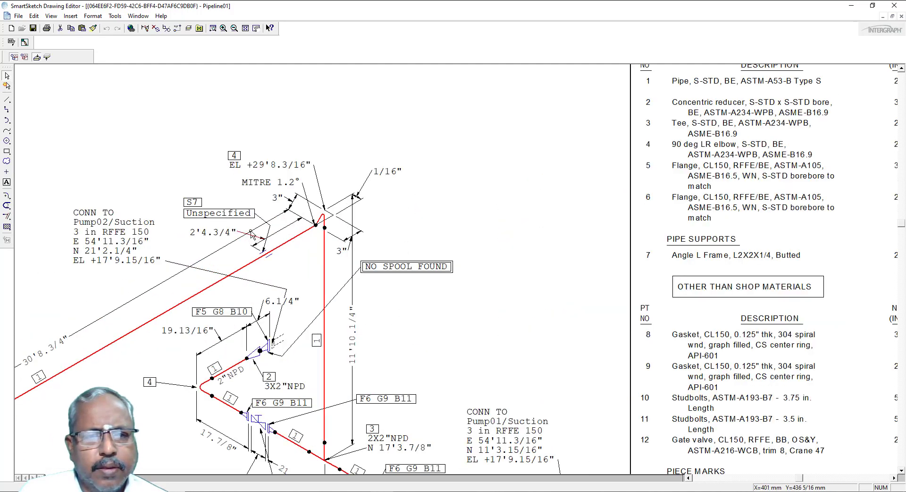
{"action": "scroll", "coordinate": [246, 230], "scroll_direction": "up", "scroll_amount": 1}
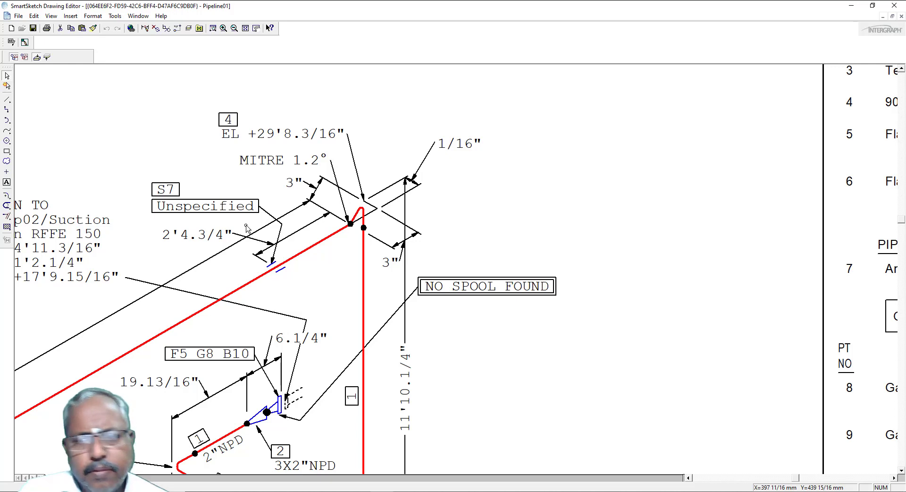
{"action": "scroll", "coordinate": [246, 228], "scroll_direction": "down", "scroll_amount": 1}
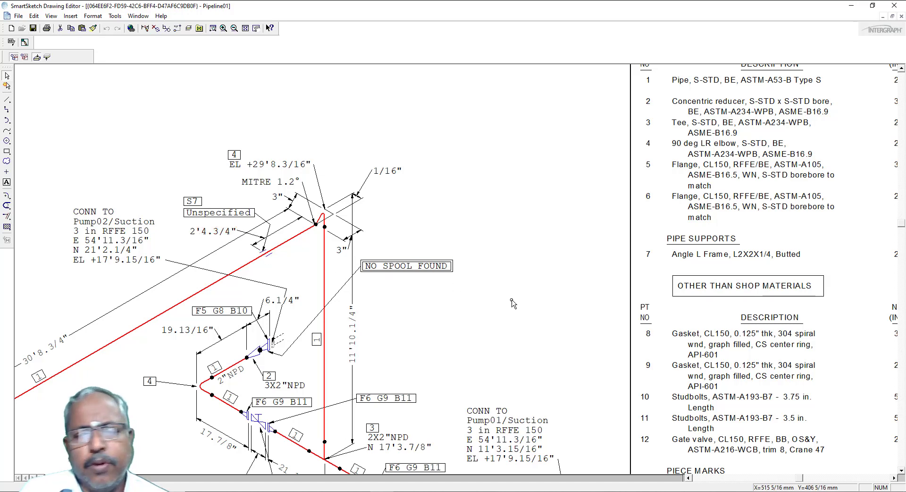
{"action": "scroll", "coordinate": [626, 319], "scroll_direction": "down", "scroll_amount": 1}
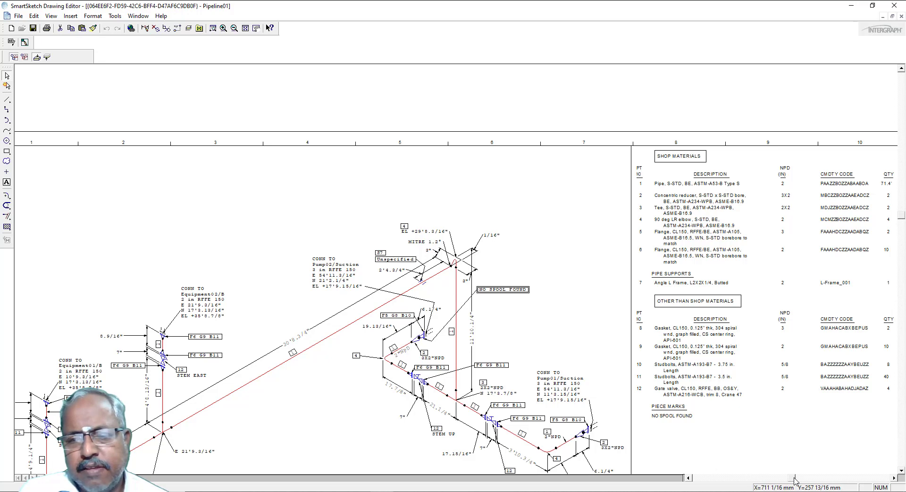
{"action": "left_click_drag", "start_coordinate": [794, 479], "coordinate": [809, 479]}
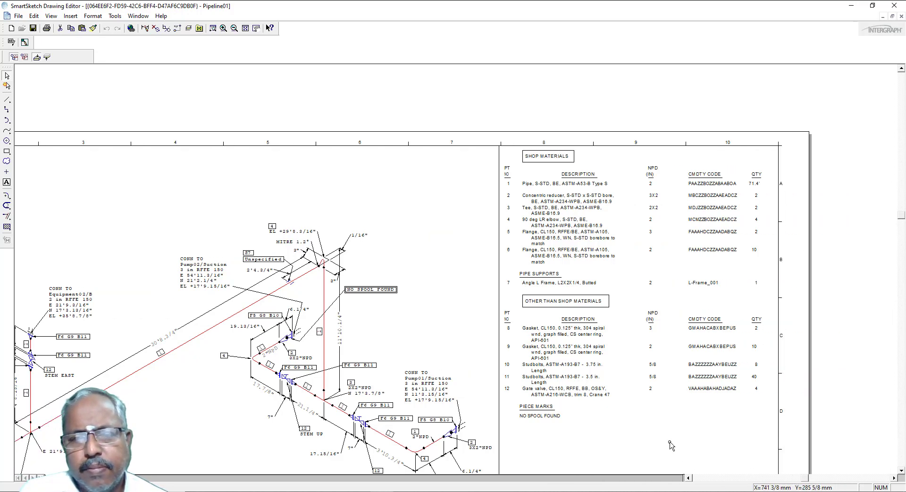
{"action": "scroll", "coordinate": [670, 445], "scroll_direction": "up", "scroll_amount": 1}
{"action": "scroll", "coordinate": [661, 448], "scroll_direction": "up", "scroll_amount": 1}
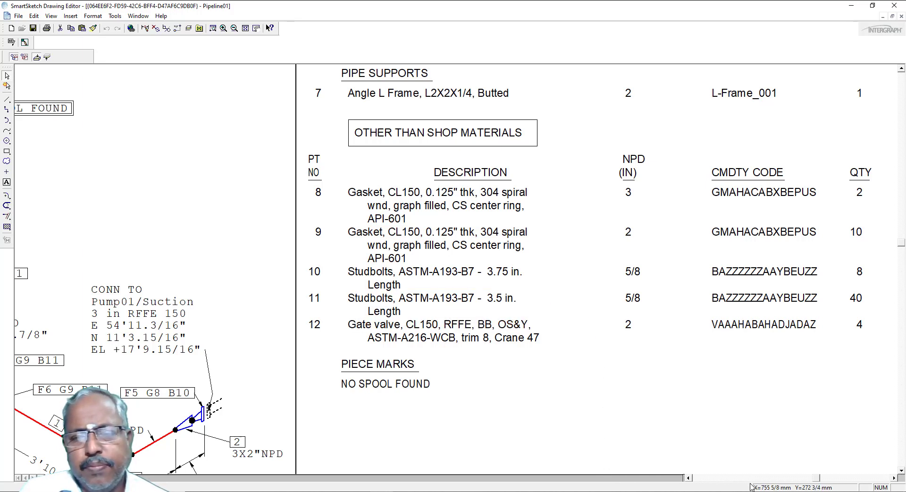
Step: Close the Pipeline01 drawing without saving changes
{"action": "left_click", "coordinate": [893, 478]}
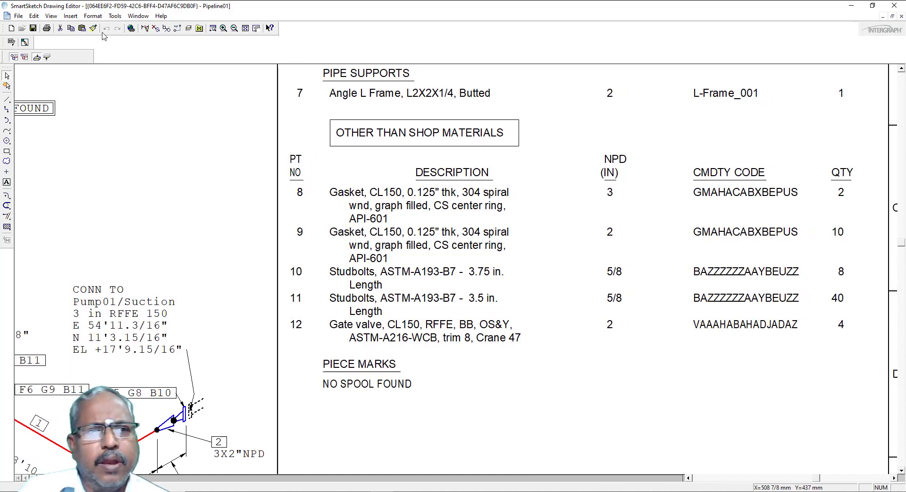
{"action": "left_click", "coordinate": [116, 16]}
{"action": "left_click", "coordinate": [116, 16]}
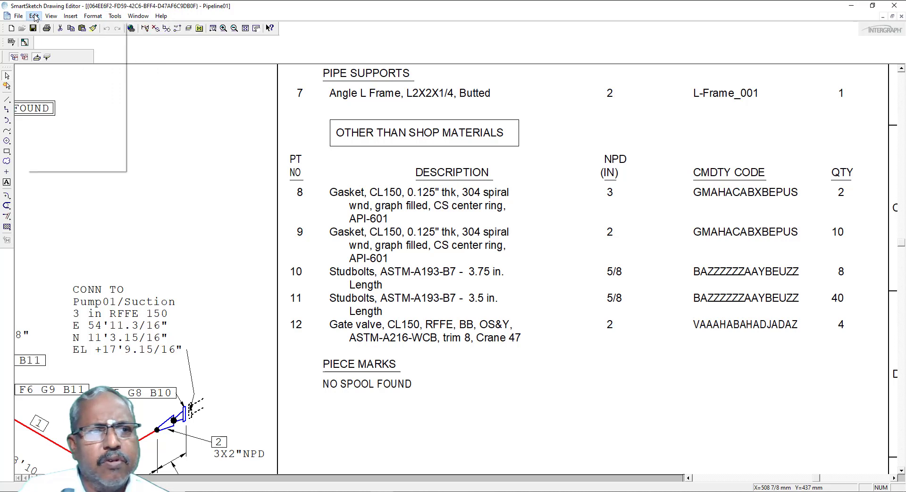
{"action": "left_click", "coordinate": [18, 16]}
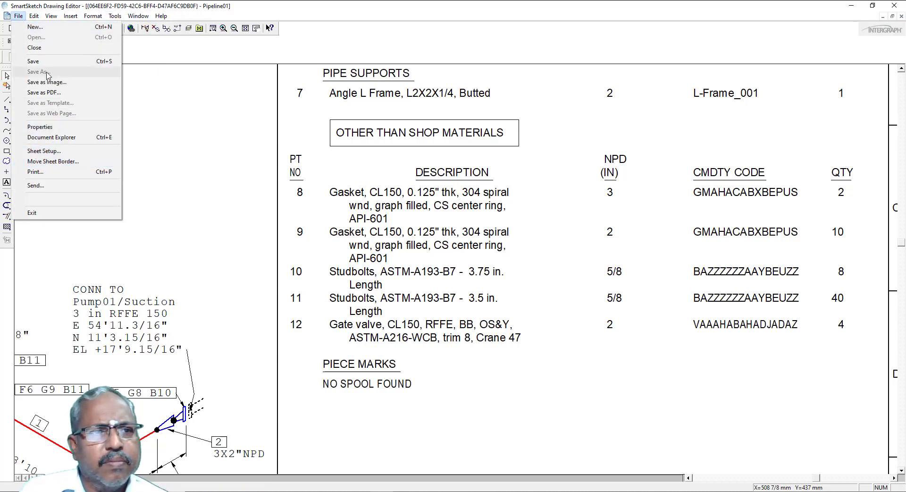
{"action": "left_click", "coordinate": [47, 47]}
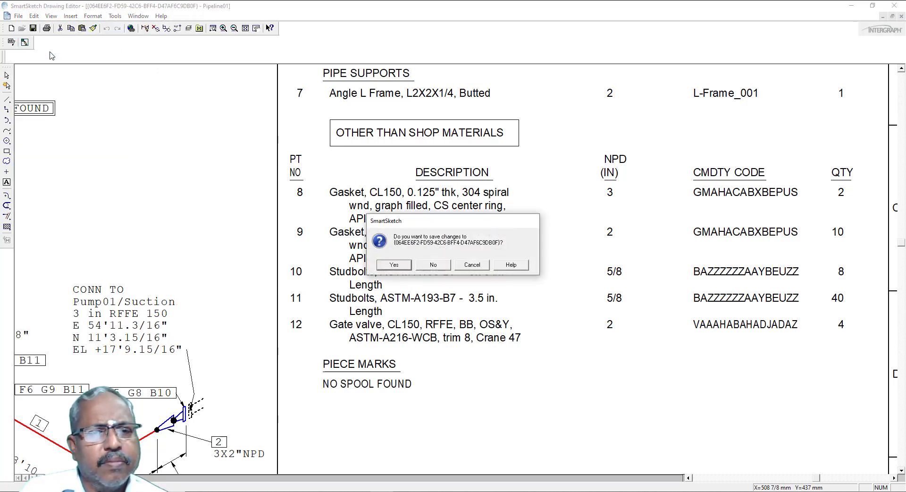
{"action": "left_click", "coordinate": [430, 266]}
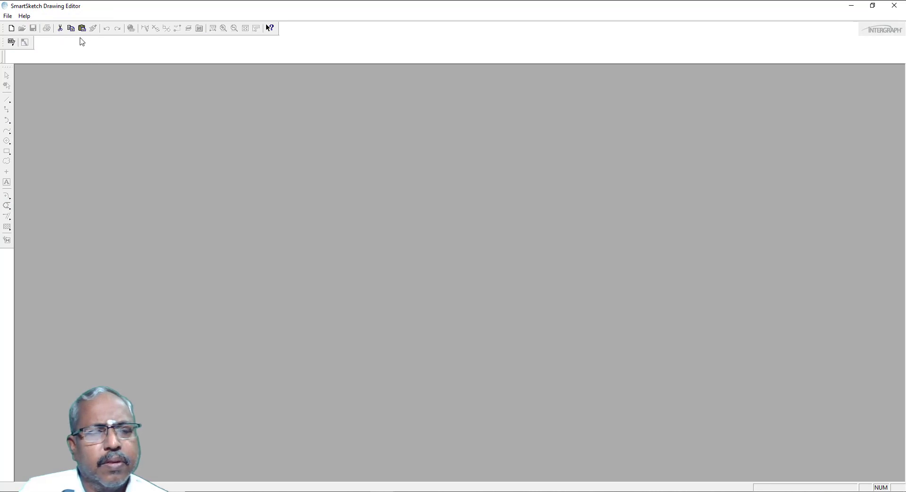
{"action": "left_click", "coordinate": [8, 17]}
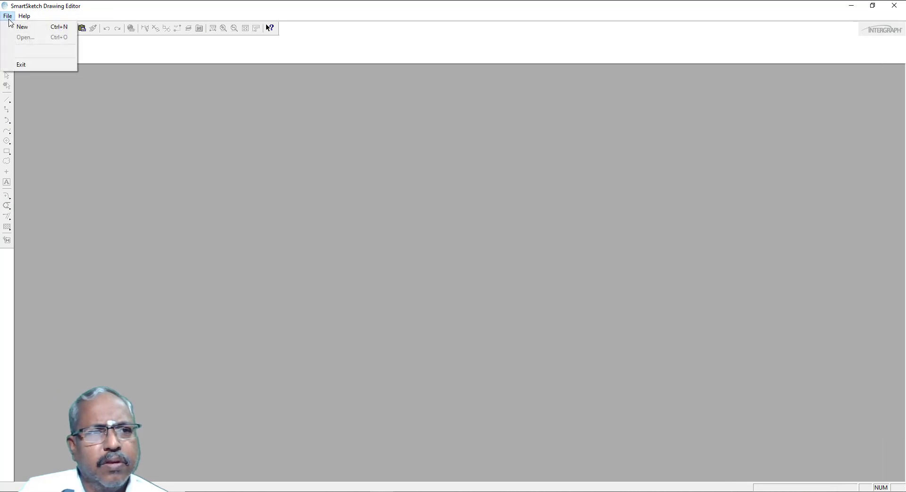
Step: Exit the editor and open the Pipeline02 drawing for editing
{"action": "left_click", "coordinate": [29, 64]}
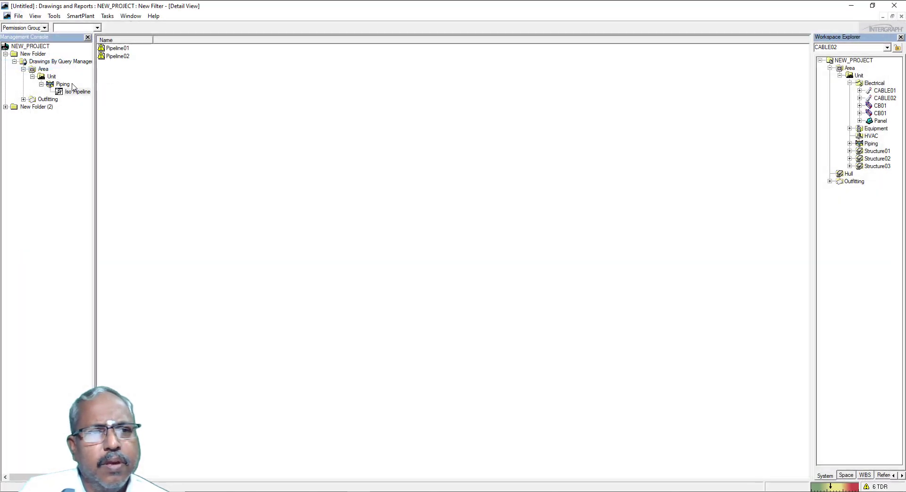
{"action": "left_click", "coordinate": [113, 56]}
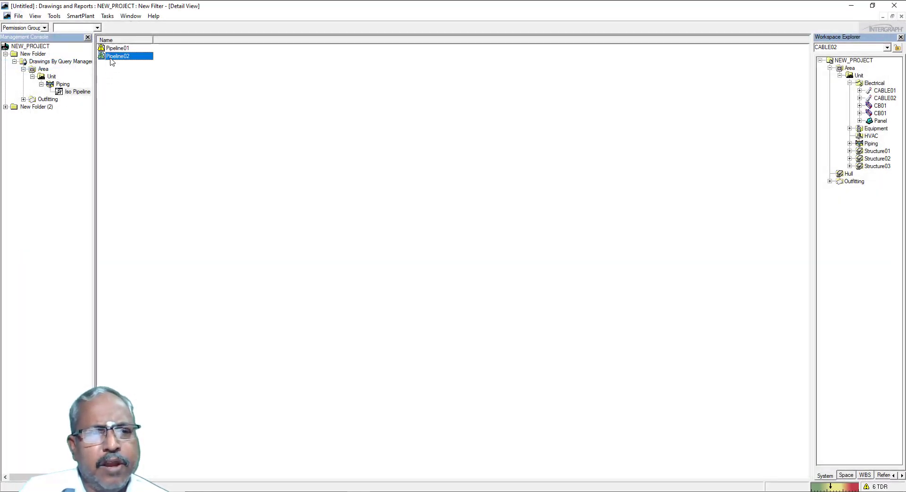
{"action": "right_click", "coordinate": [113, 62]}
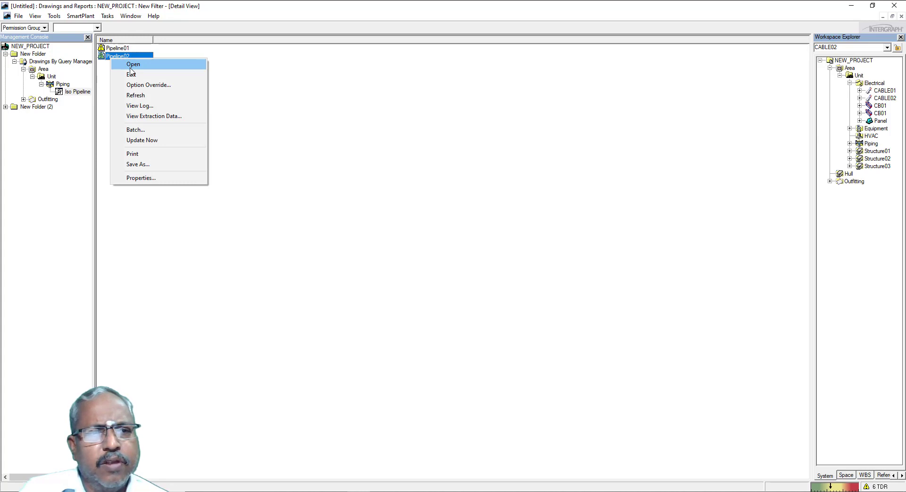
{"action": "left_click", "coordinate": [132, 74]}
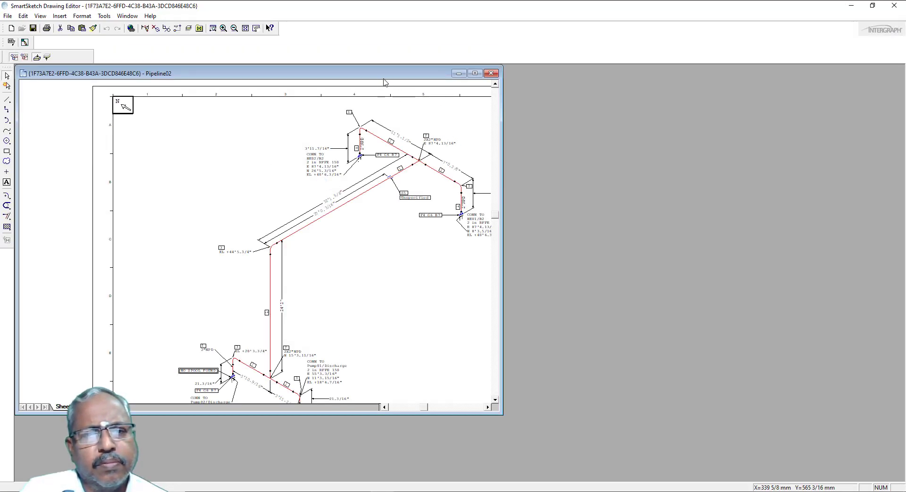
Step: Maximize Pipeline02 and zoom around its HE01 and HE02 connection labels and dimensions
{"action": "double_click", "coordinate": [385, 78]}
{"action": "scroll", "coordinate": [271, 368], "scroll_direction": "up", "scroll_amount": 3}
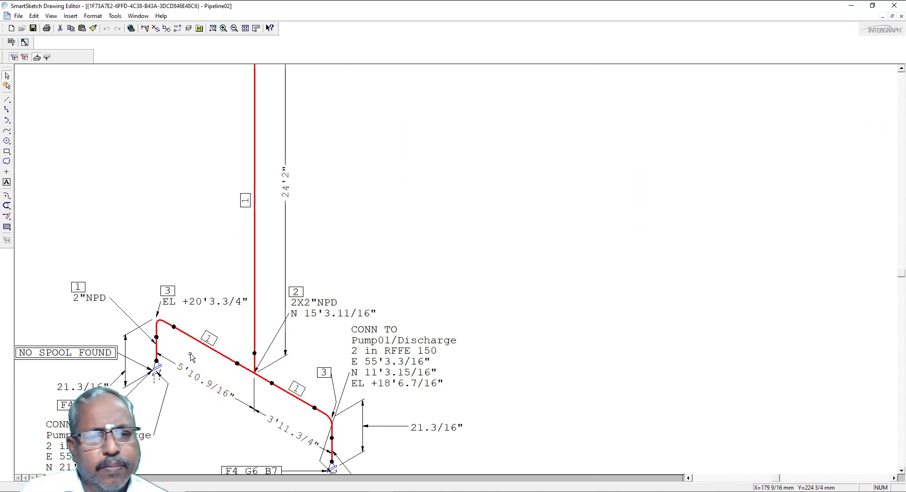
{"action": "scroll", "coordinate": [191, 357], "scroll_direction": "down", "scroll_amount": 3}
{"action": "scroll", "coordinate": [608, 132], "scroll_direction": "up", "scroll_amount": 3}
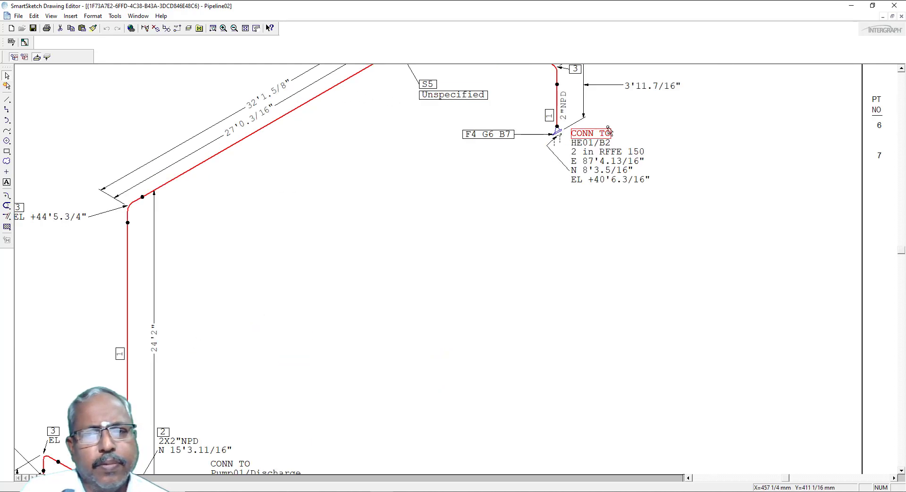
{"action": "scroll", "coordinate": [611, 133], "scroll_direction": "down", "scroll_amount": 1}
{"action": "scroll", "coordinate": [618, 136], "scroll_direction": "down", "scroll_amount": 1}
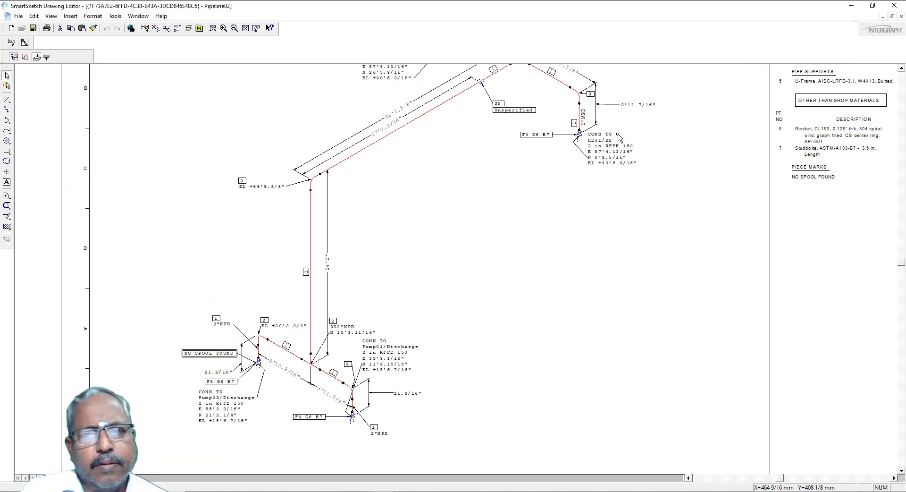
{"action": "scroll", "coordinate": [619, 137], "scroll_direction": "down", "scroll_amount": 1}
{"action": "scroll", "coordinate": [618, 136], "scroll_direction": "down", "scroll_amount": 1}
{"action": "scroll", "coordinate": [599, 106], "scroll_direction": "up", "scroll_amount": 1}
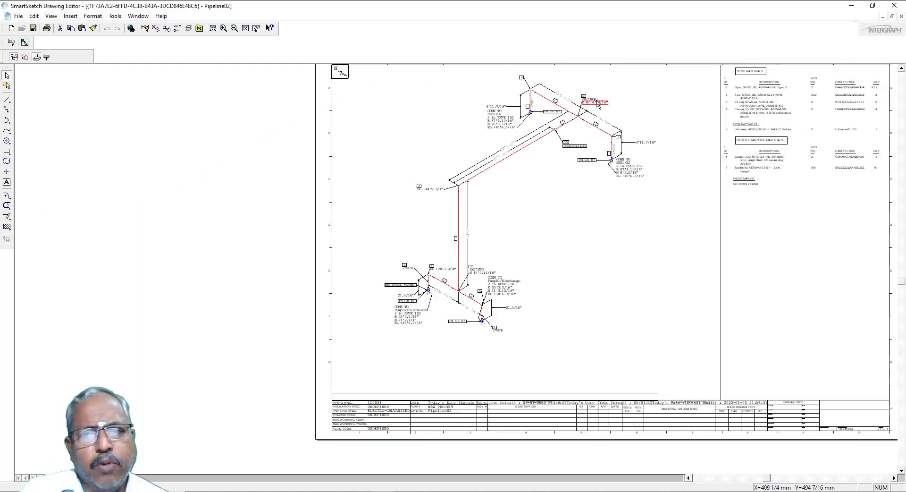
{"action": "scroll", "coordinate": [597, 105], "scroll_direction": "up", "scroll_amount": 1}
{"action": "scroll", "coordinate": [585, 104], "scroll_direction": "up", "scroll_amount": 1}
{"action": "scroll", "coordinate": [566, 103], "scroll_direction": "up", "scroll_amount": 1}
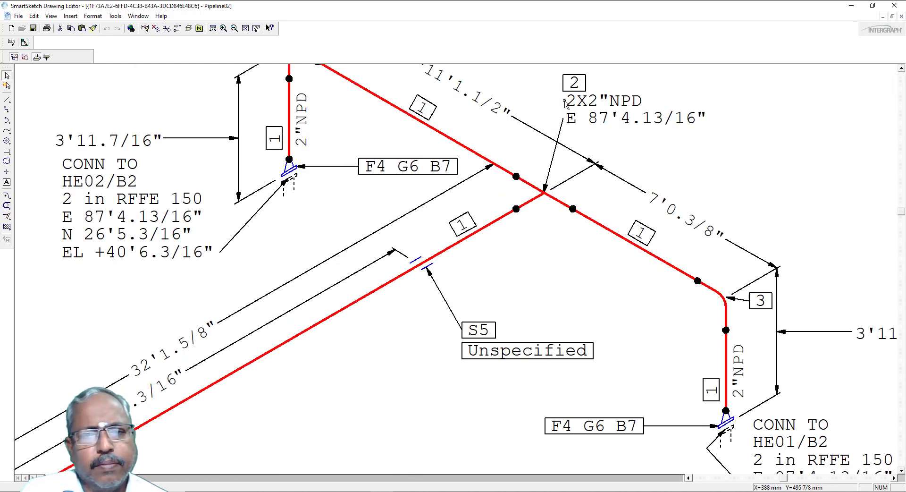
{"action": "scroll", "coordinate": [565, 103], "scroll_direction": "down", "scroll_amount": 2}
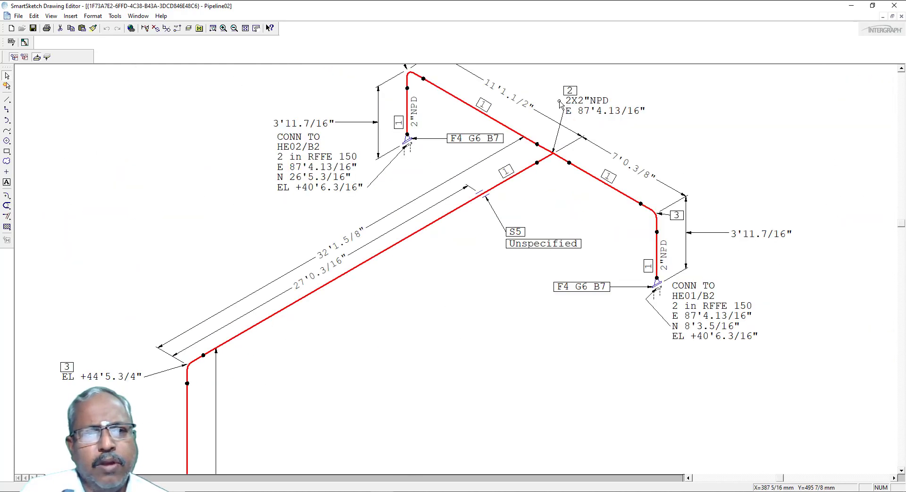
Step: Exit the drawing editor without saving the pipeline drawing
{"action": "left_click", "coordinate": [18, 16]}
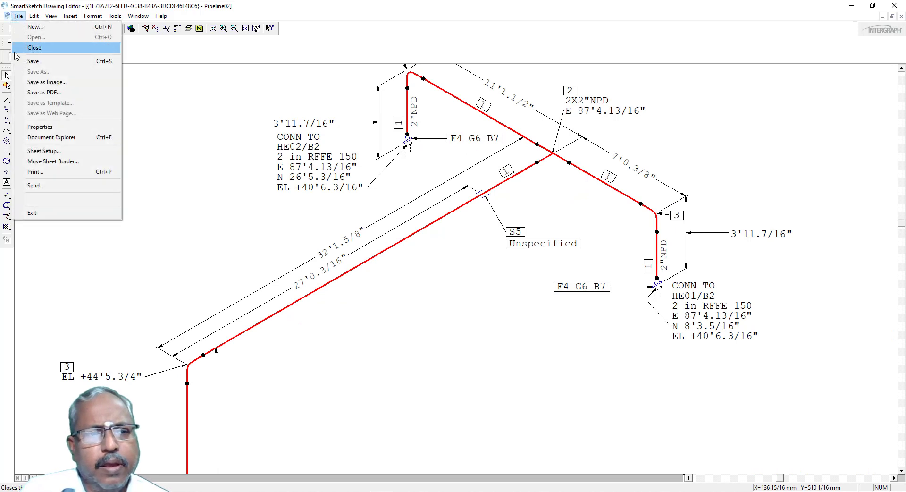
{"action": "left_click", "coordinate": [49, 212]}
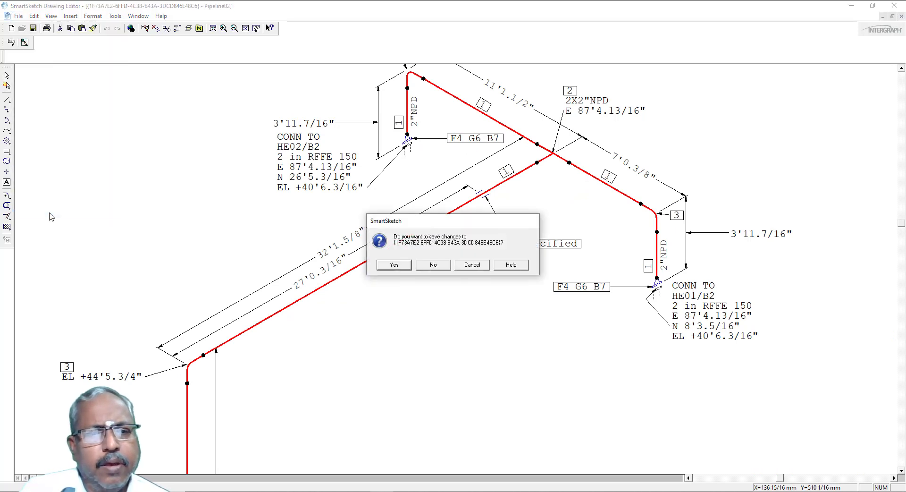
{"action": "left_click", "coordinate": [426, 263]}
Step: Open composed drawing DWG1 from New Folder (2) > New Composed Drawings
{"action": "left_click", "coordinate": [5, 106]}
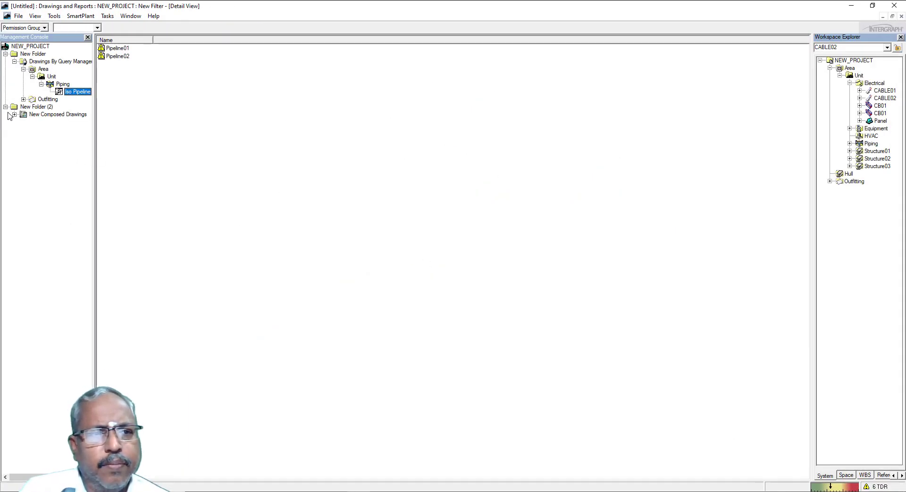
{"action": "left_click", "coordinate": [36, 117]}
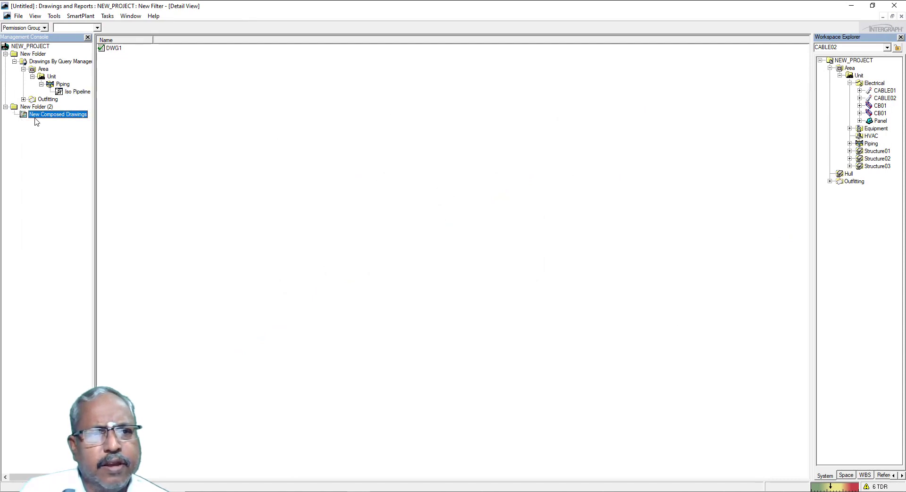
{"action": "right_click", "coordinate": [112, 46]}
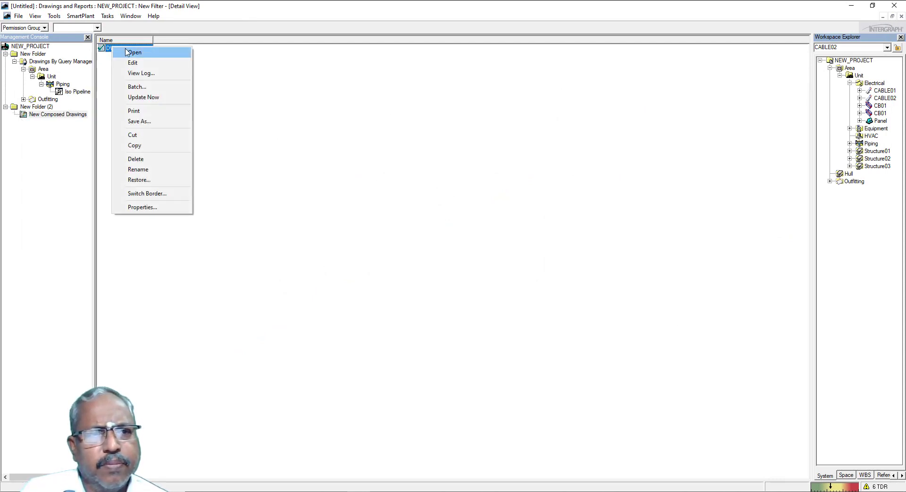
{"action": "left_click", "coordinate": [129, 52]}
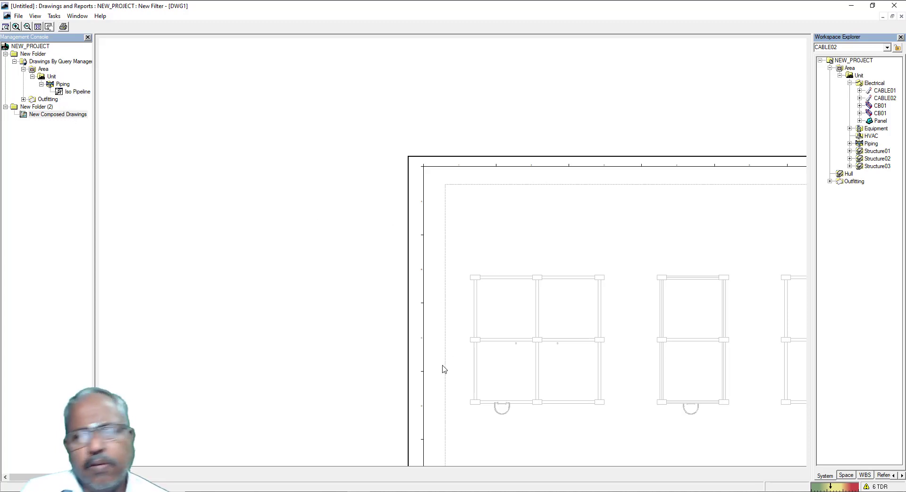
Step: Close the DWG1 viewer, reopen DWG1 for editing and zoom around its three floor plans
{"action": "left_click", "coordinate": [19, 15]}
{"action": "left_click", "coordinate": [31, 40]}
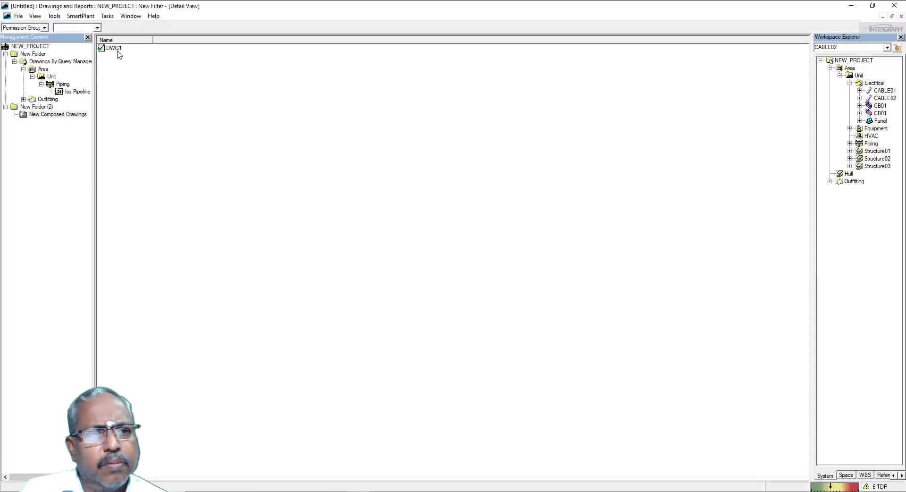
{"action": "right_click", "coordinate": [118, 48]}
{"action": "left_click", "coordinate": [146, 64]}
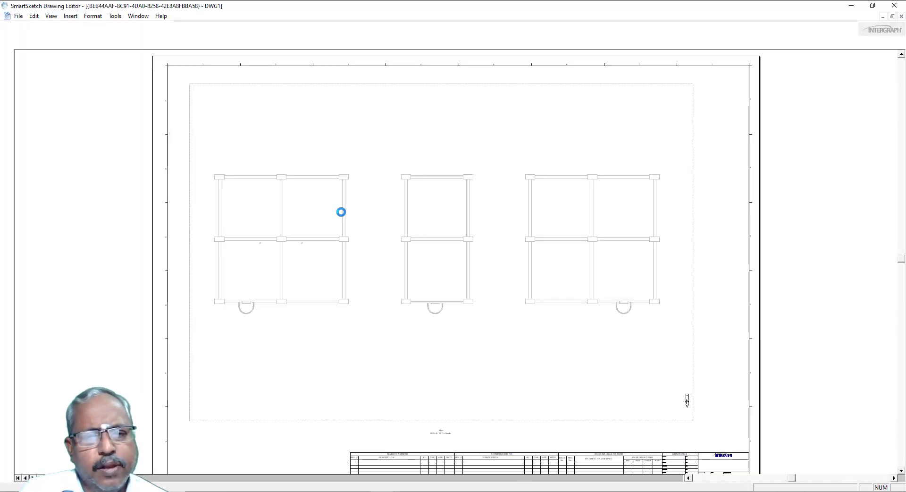
{"action": "scroll", "coordinate": [247, 249], "scroll_direction": "up", "scroll_amount": 2}
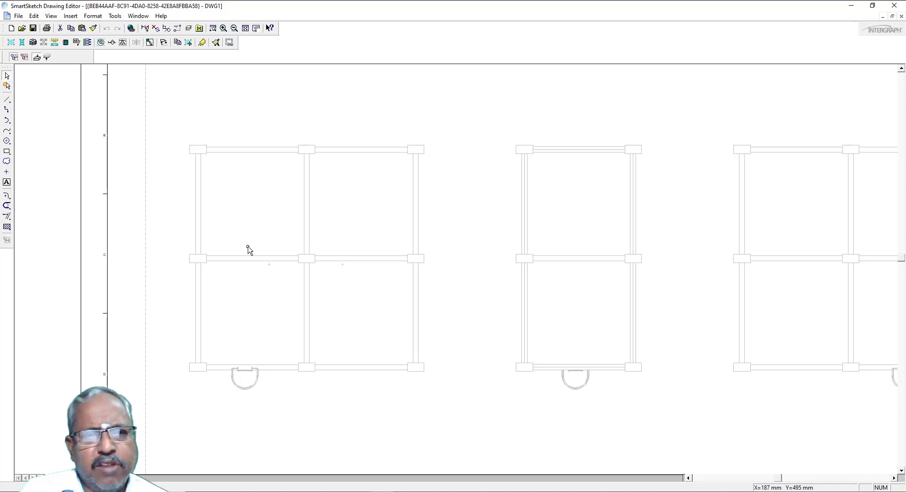
{"action": "scroll", "coordinate": [248, 249], "scroll_direction": "up", "scroll_amount": 1}
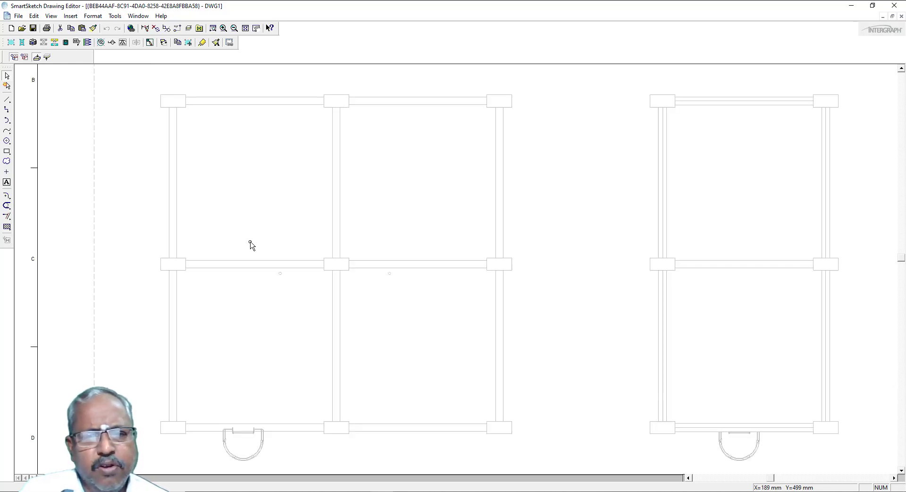
{"action": "scroll", "coordinate": [251, 244], "scroll_direction": "down", "scroll_amount": 2}
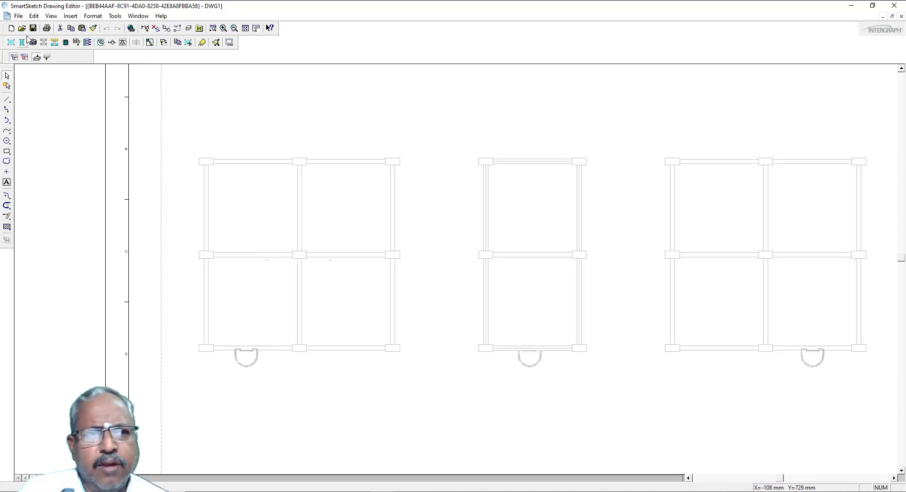
Step: Exit the drawing editor without saving DWG1
{"action": "left_click", "coordinate": [19, 15]}
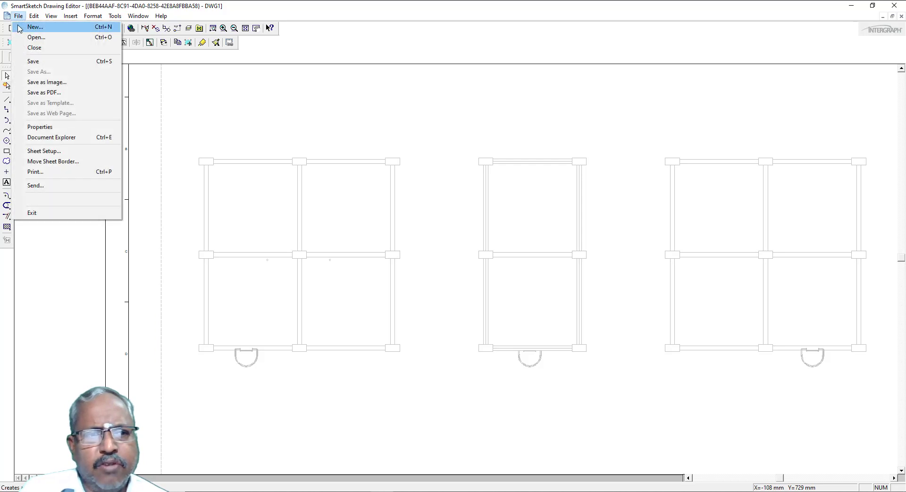
{"action": "left_click", "coordinate": [38, 212]}
{"action": "left_click", "coordinate": [431, 267]}
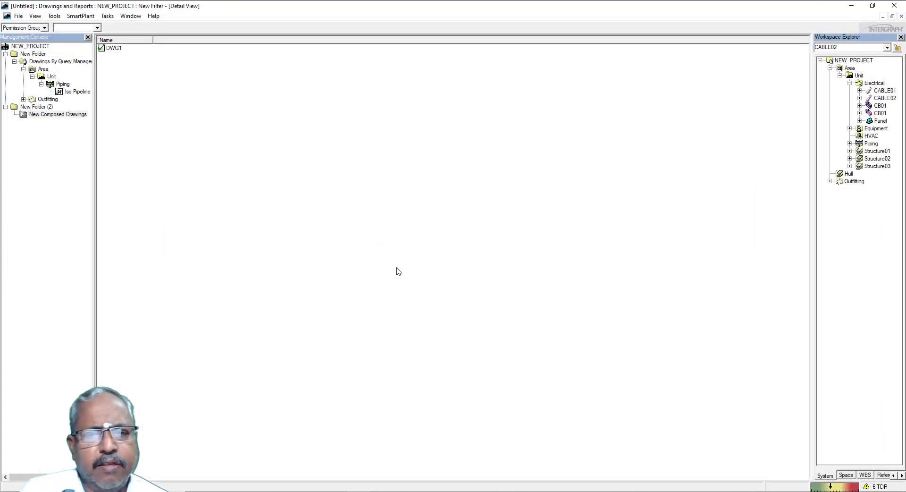
Step: Switch to the Structure task, fit the whole plant in view, and zoom onto the left platform
{"action": "left_click", "coordinate": [107, 15]}
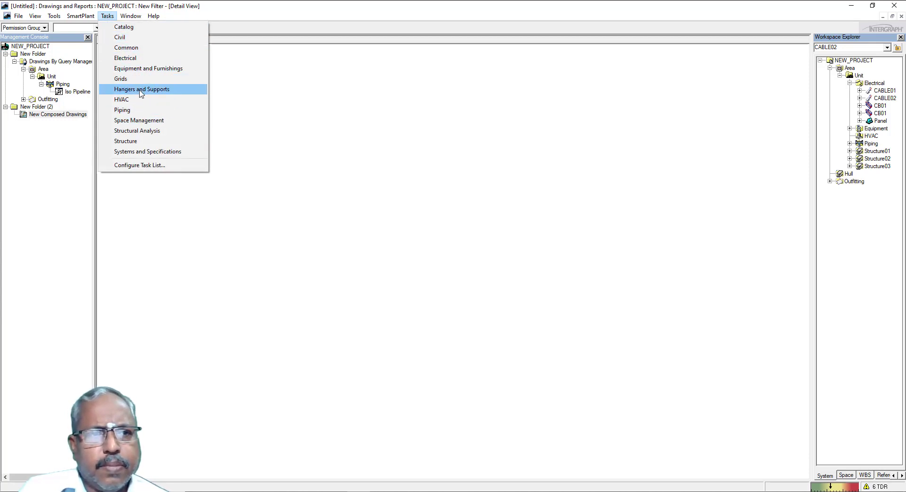
{"action": "left_click", "coordinate": [134, 141]}
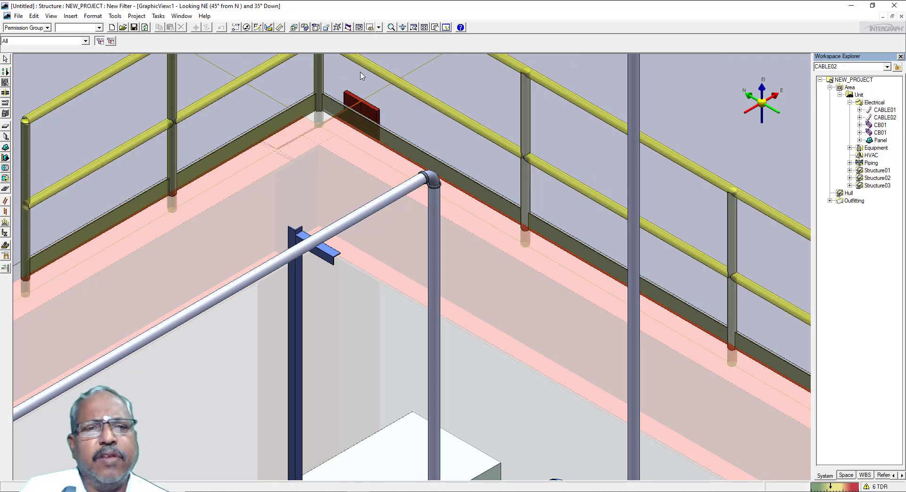
{"action": "left_click", "coordinate": [337, 28]}
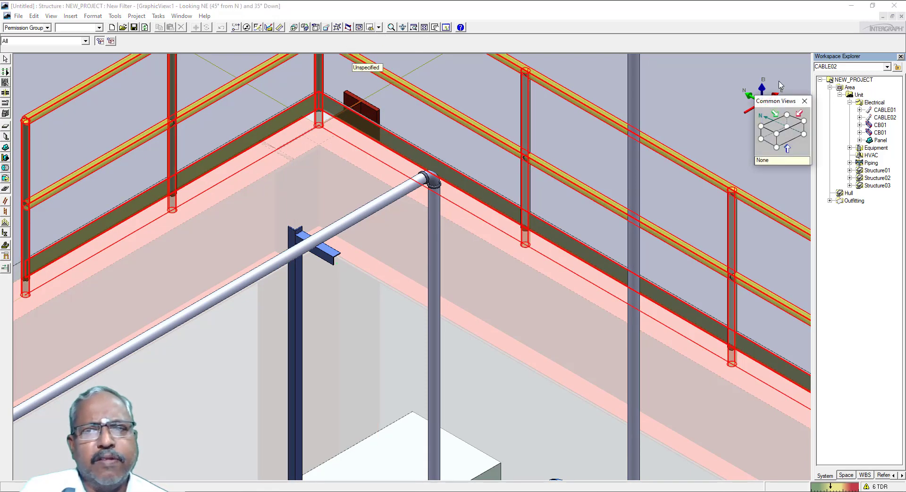
{"action": "key", "text": "Escape"}
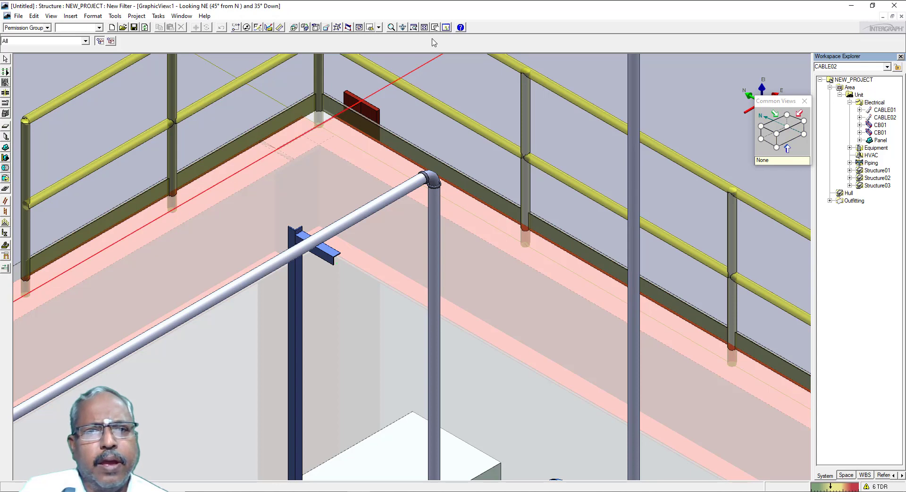
{"action": "left_click", "coordinate": [424, 27]}
{"action": "scroll", "coordinate": [398, 234], "scroll_direction": "up", "scroll_amount": 5}
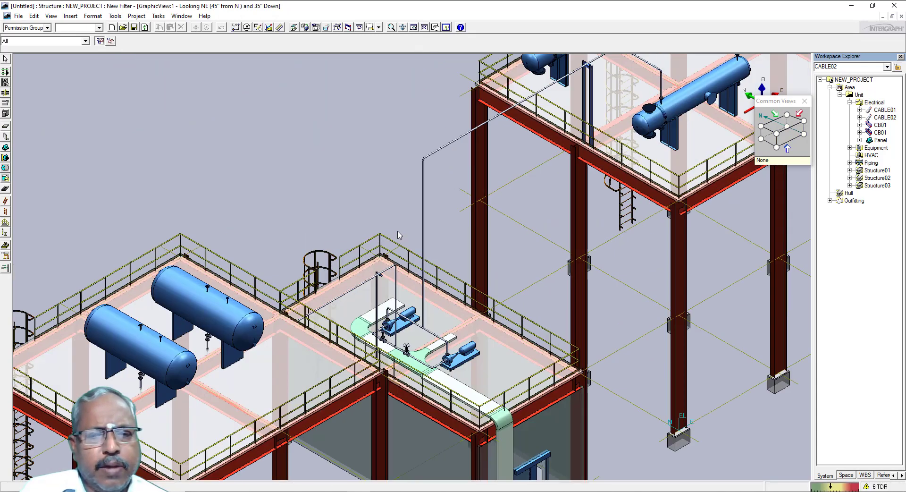
{"action": "scroll", "coordinate": [417, 229], "scroll_direction": "down", "scroll_amount": 5}
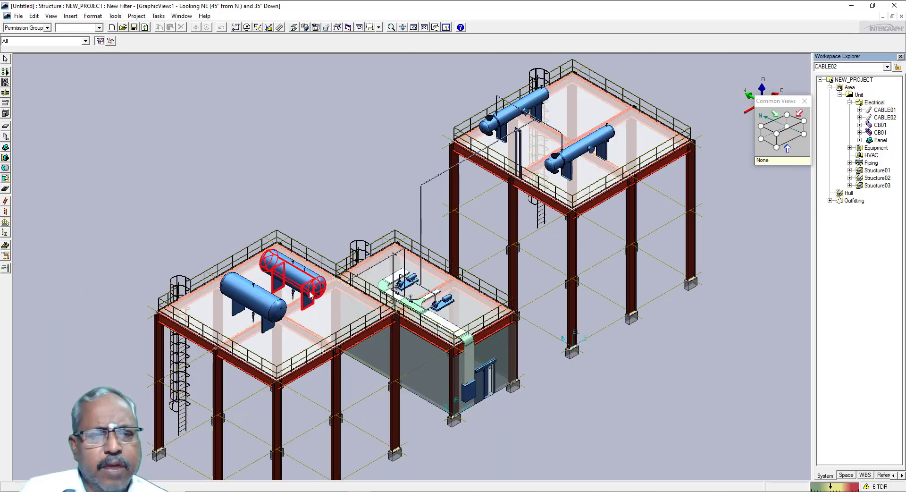
{"action": "scroll", "coordinate": [318, 291], "scroll_direction": "up", "scroll_amount": 3}
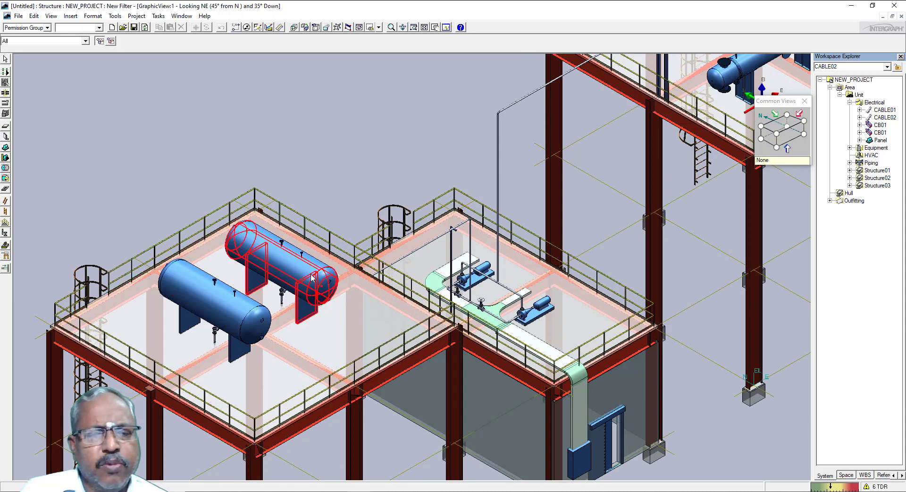